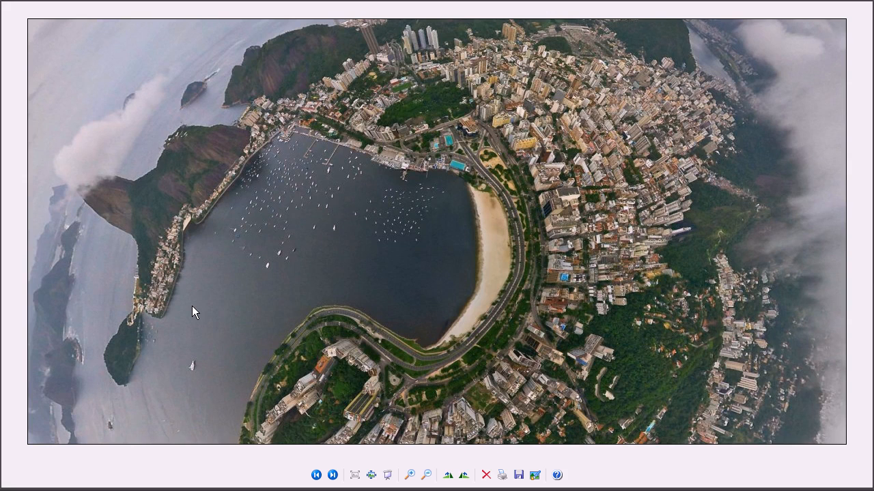
# Step: Browse the reference photos and maps of Rio de Janeiro, studying the Botafogo bay shoreline, hills and city blocks
pyautogui.click(332, 475)
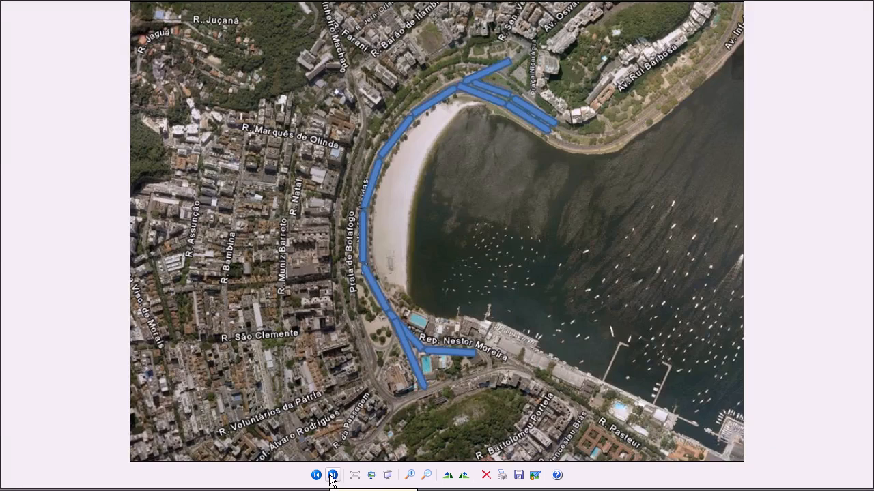
pyautogui.click(332, 475)
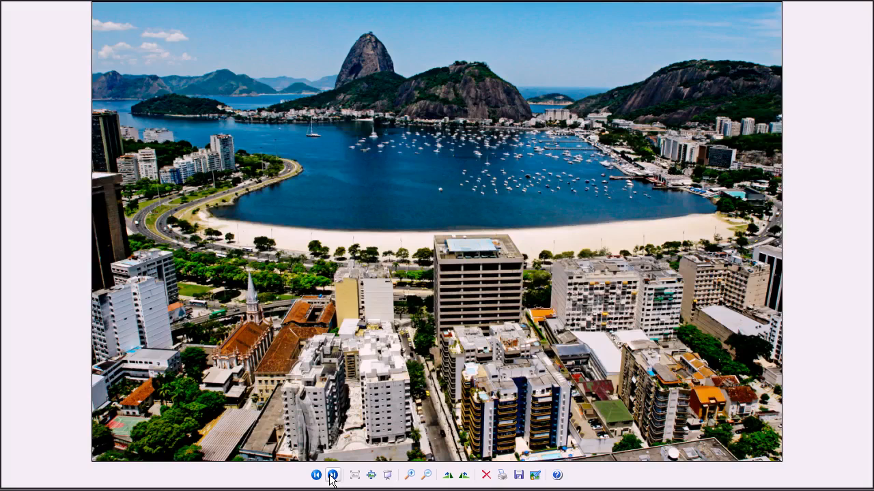
pyautogui.click(333, 475)
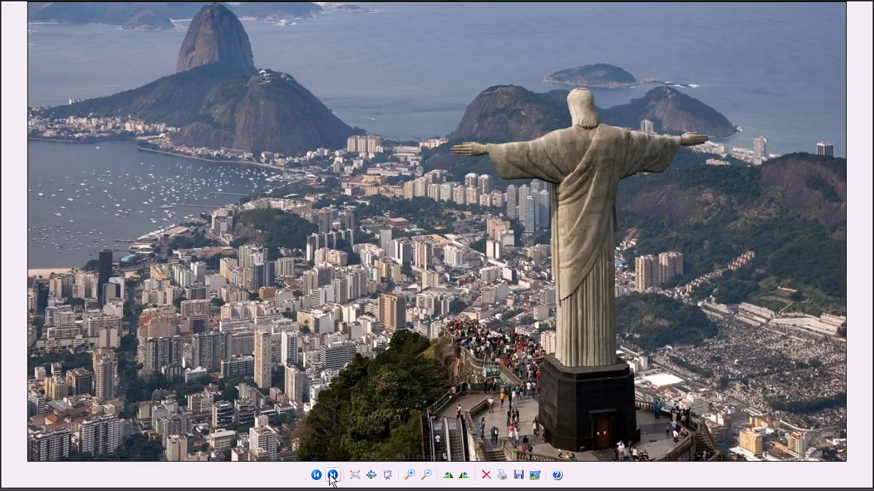
pyautogui.click(332, 475)
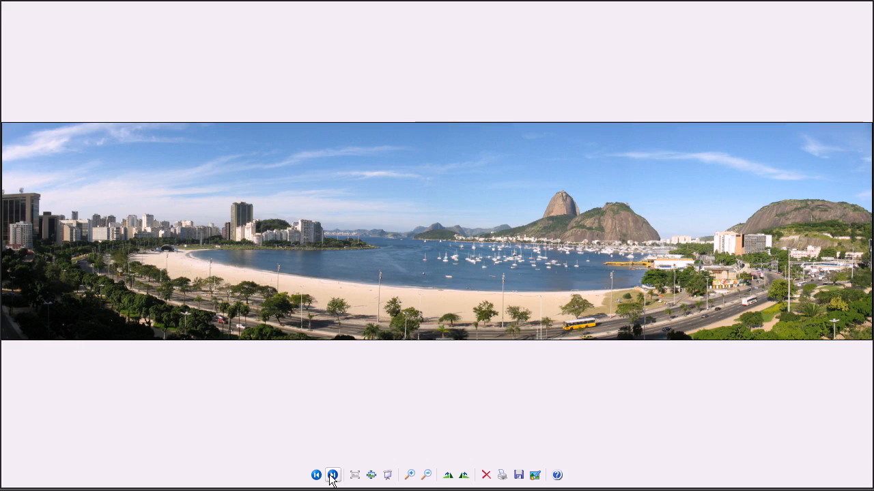
pyautogui.click(332, 475)
pyautogui.click(332, 475)
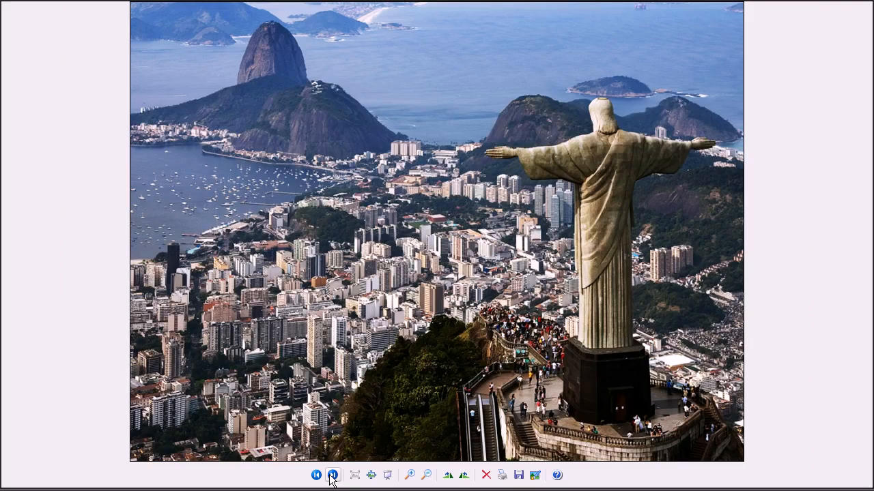
pyautogui.click(333, 475)
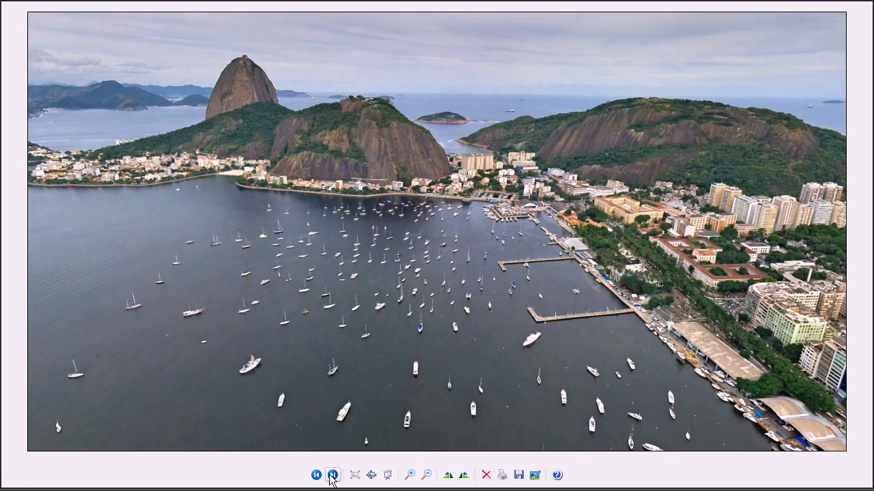
pyautogui.click(333, 475)
pyautogui.click(333, 475)
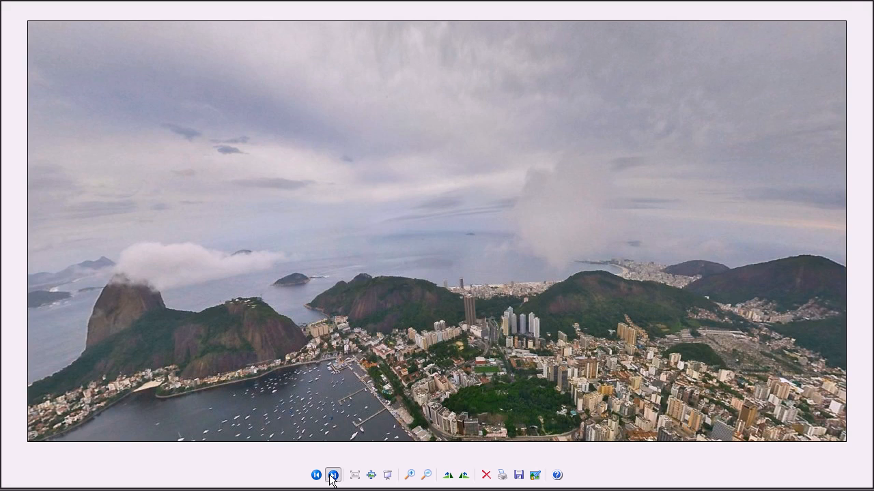
pyautogui.click(333, 476)
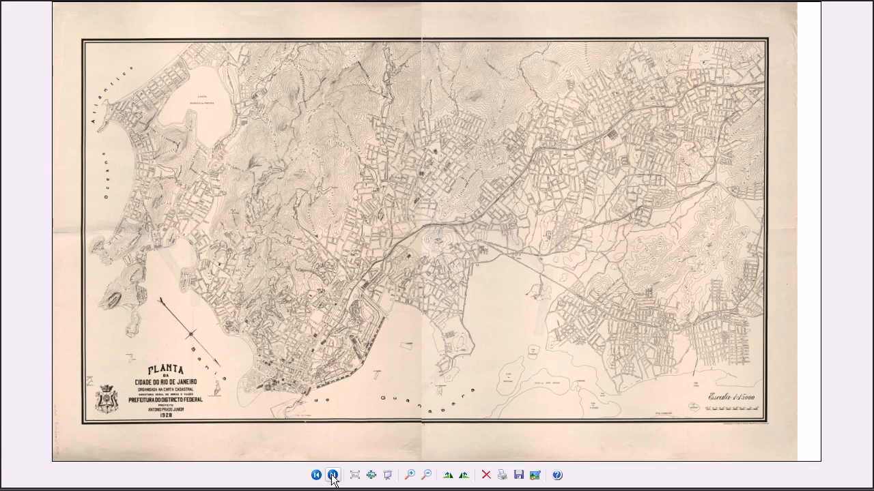
pyautogui.click(333, 476)
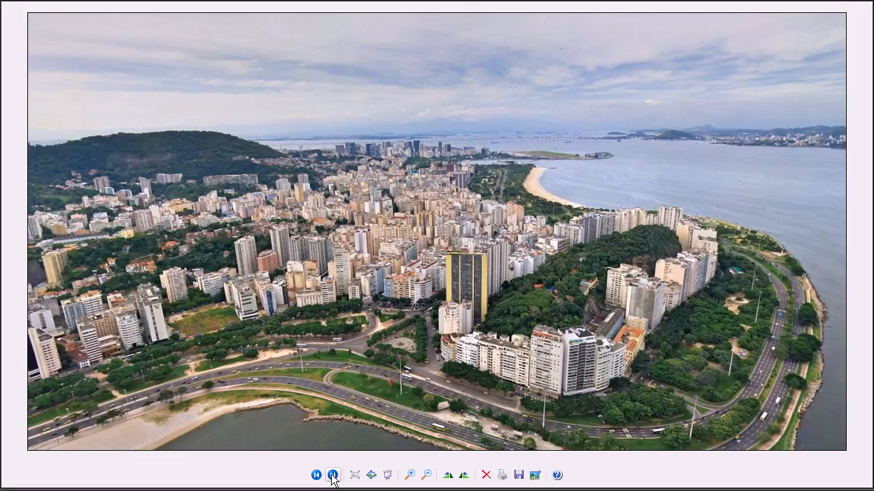
pyautogui.click(332, 476)
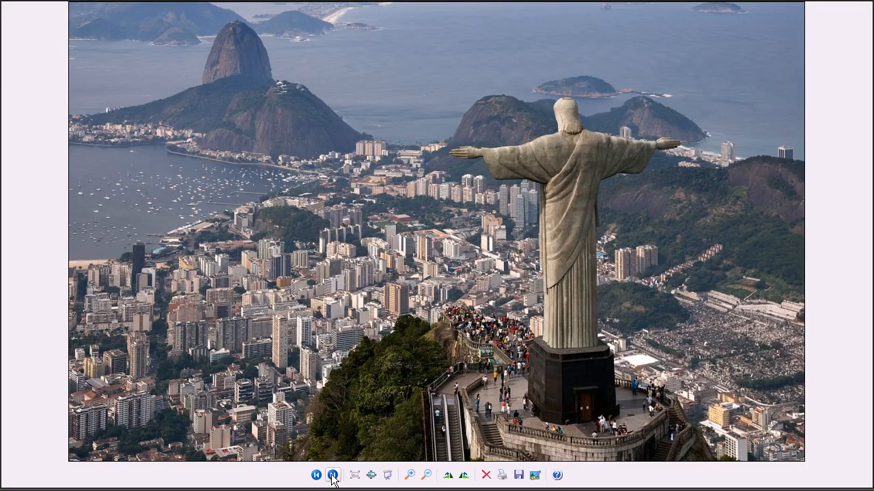
pyautogui.click(332, 475)
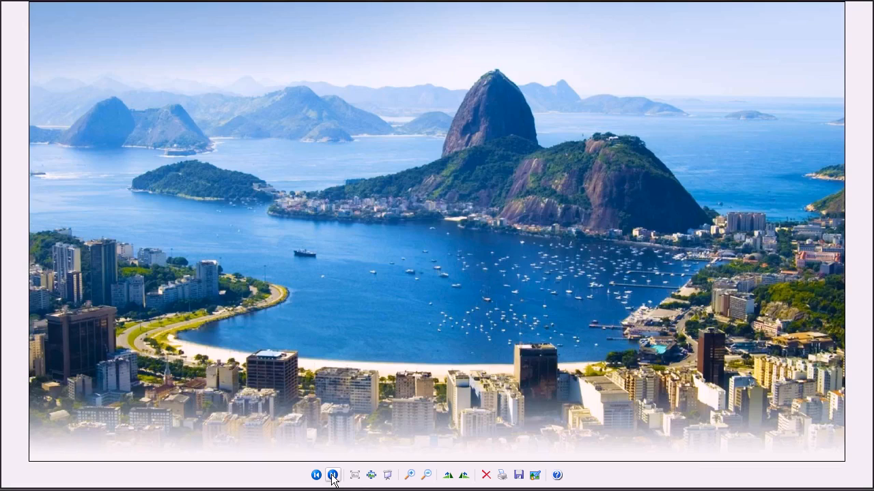
pyautogui.click(332, 475)
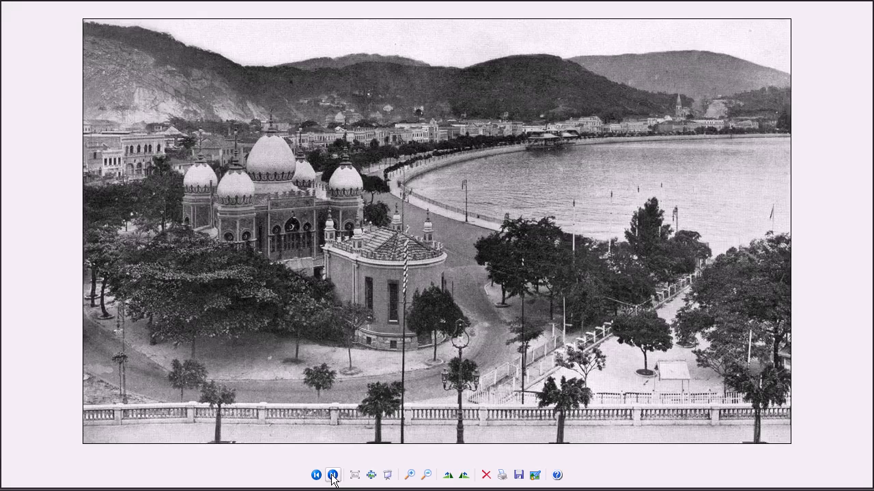
pyautogui.click(332, 476)
pyautogui.click(332, 476)
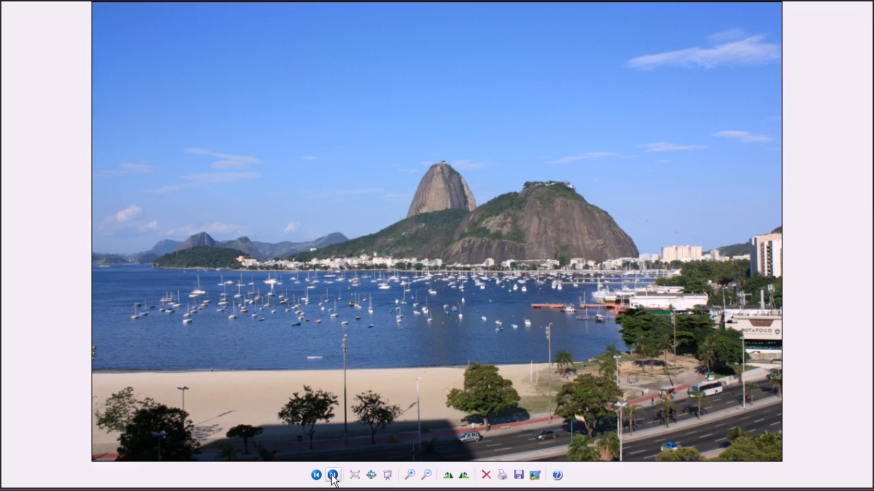
pyautogui.click(332, 476)
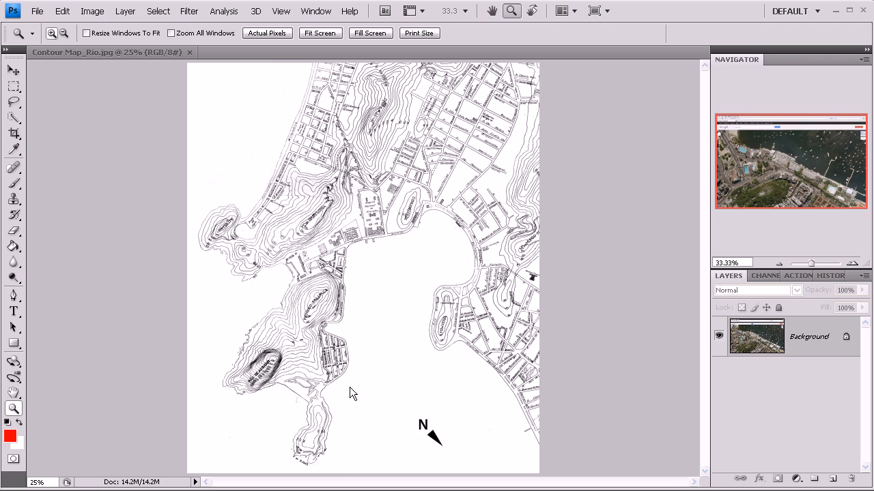
# Step: Switch to the Contour Map_Rio.jpg document in Photoshop and examine the hills and streets around the bay
pyautogui.click(83, 47)
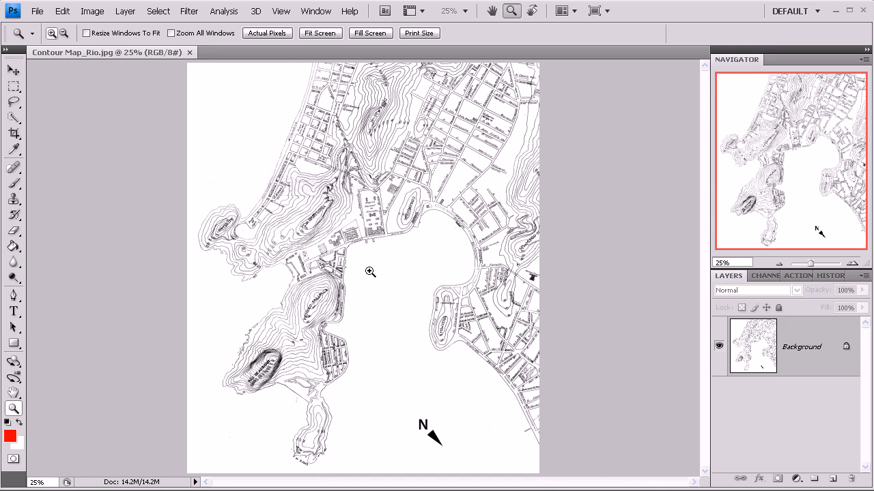
pyautogui.click(349, 239)
pyautogui.click(348, 238)
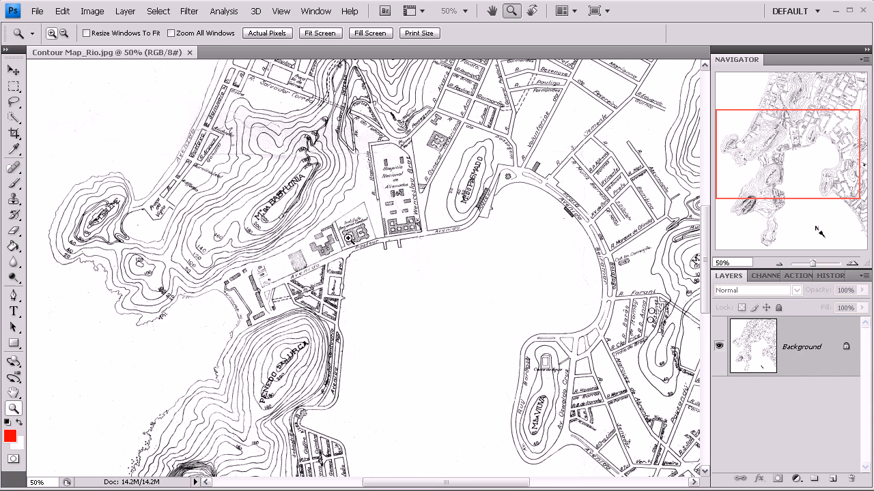
pyautogui.click(318, 247)
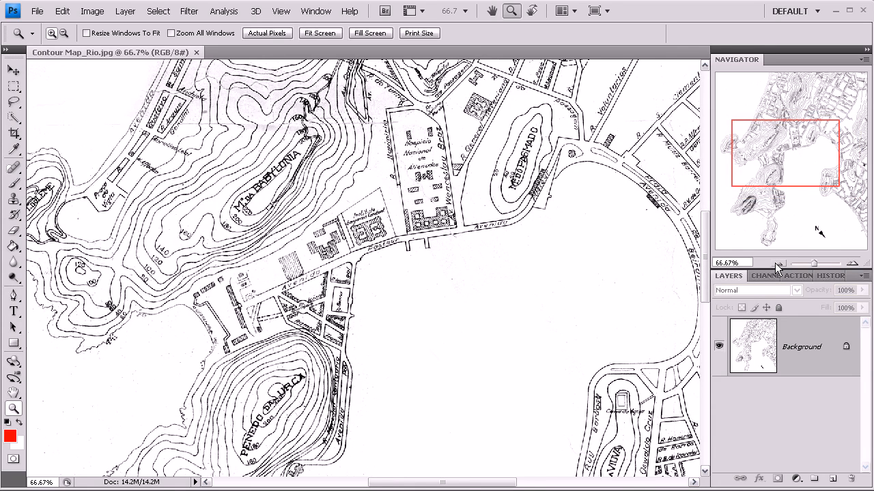
pyautogui.click(776, 265)
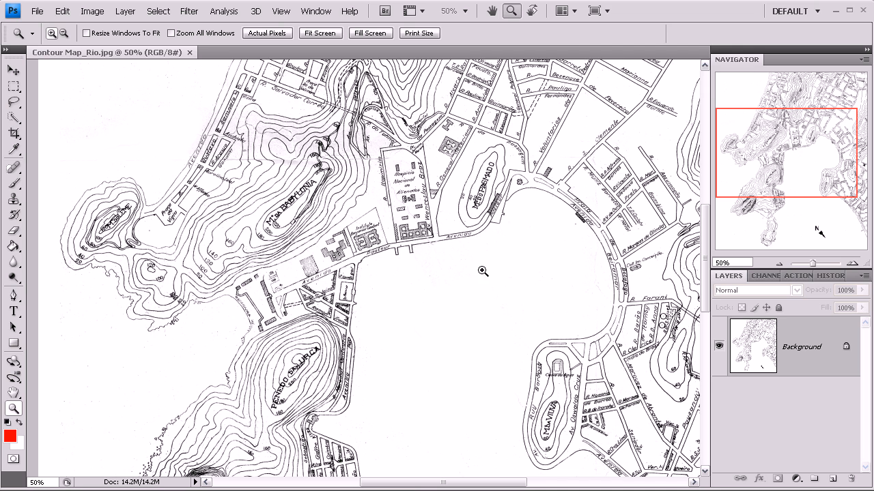
pyautogui.click(779, 263)
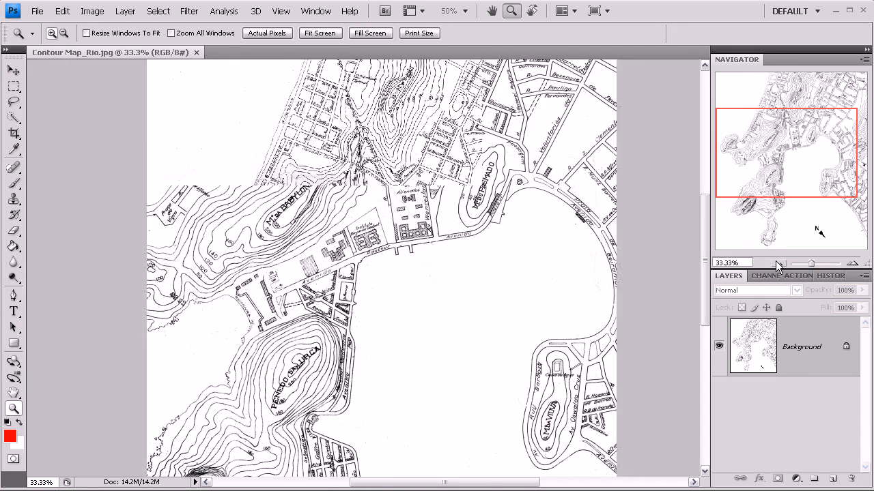
pyautogui.click(779, 264)
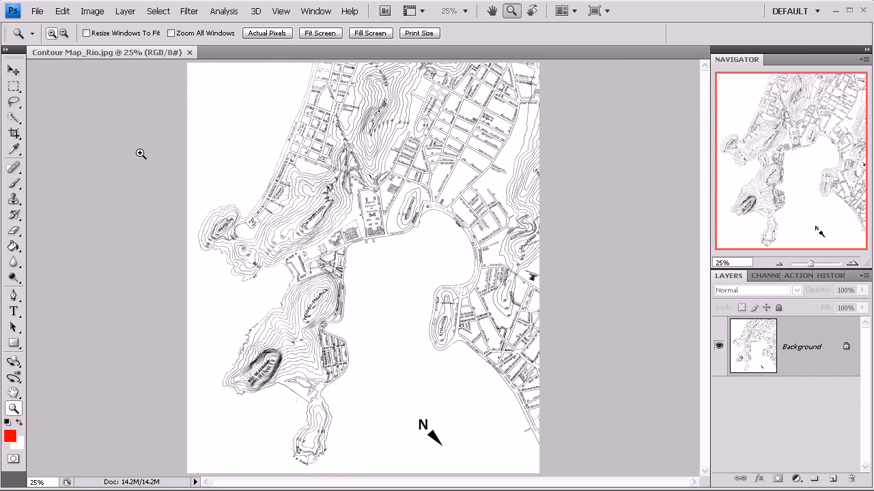
# Step: Inspect the shoreline along Avenida Pasteur on the contour map in close-up, then return to the whole map
pyautogui.moveTo(343, 202); pyautogui.dragTo(425, 264)
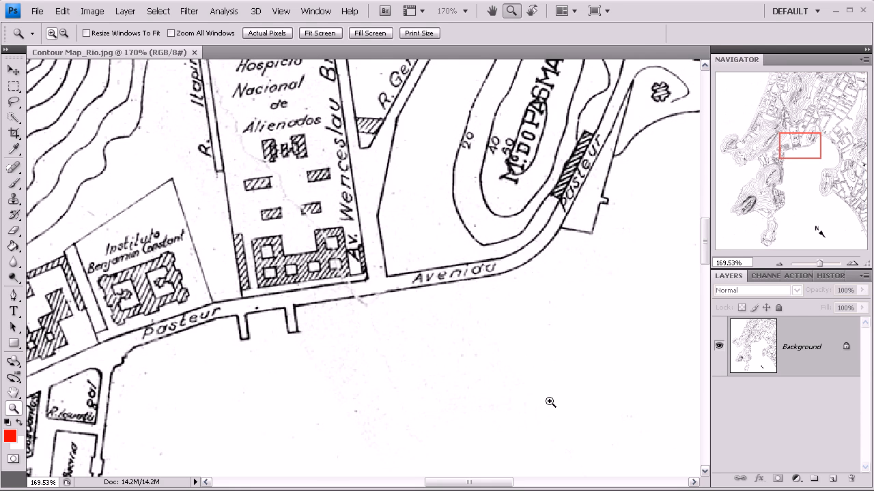
pyautogui.click(777, 264)
pyautogui.click(776, 264)
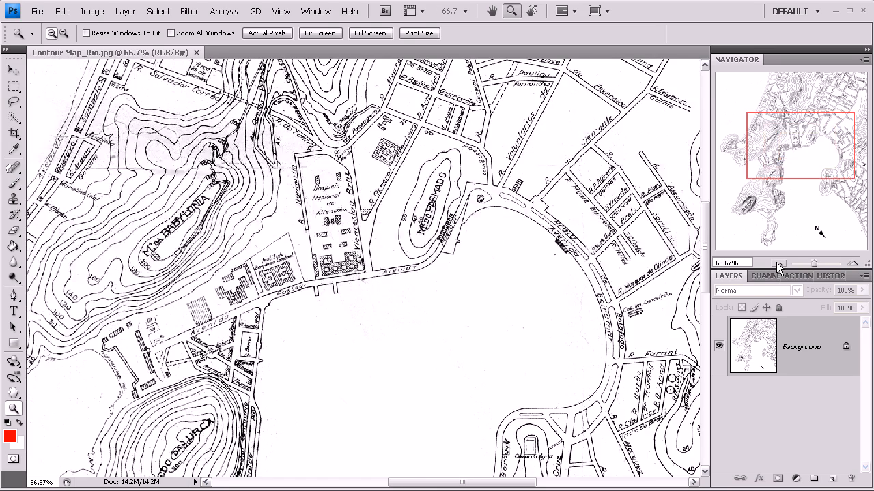
pyautogui.click(776, 264)
pyautogui.click(777, 264)
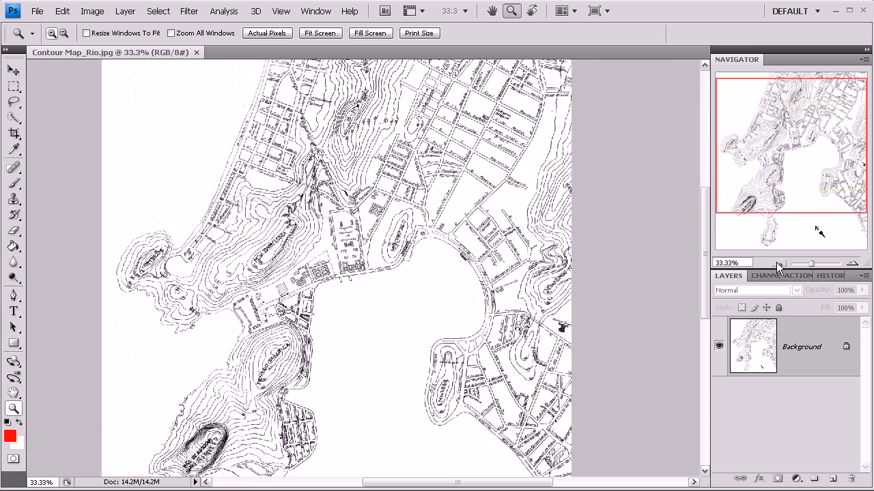
pyautogui.click(777, 264)
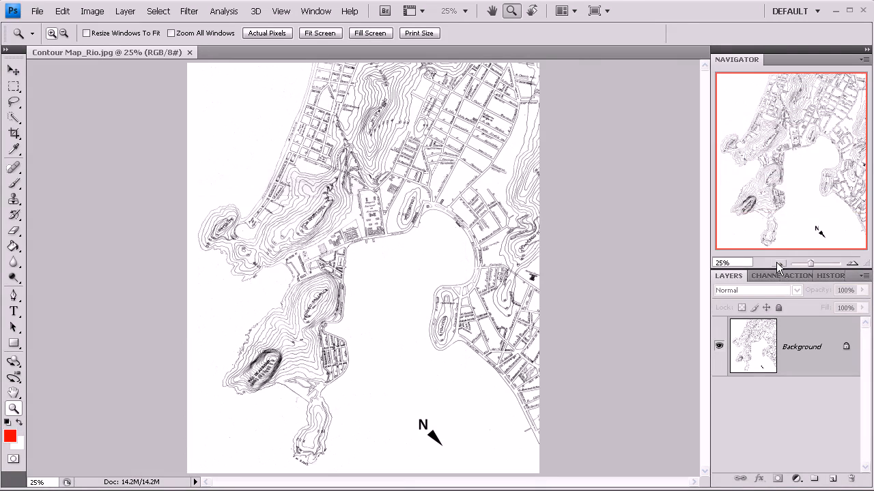
# Step: Rotate the whole contour map canvas 19° clockwise
pyautogui.click(93, 11)
pyautogui.moveTo(114, 126)
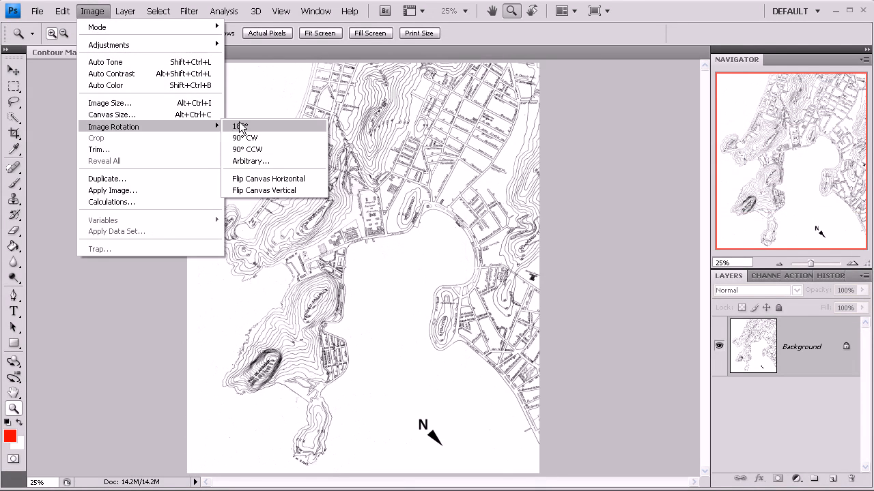
pyautogui.click(250, 161)
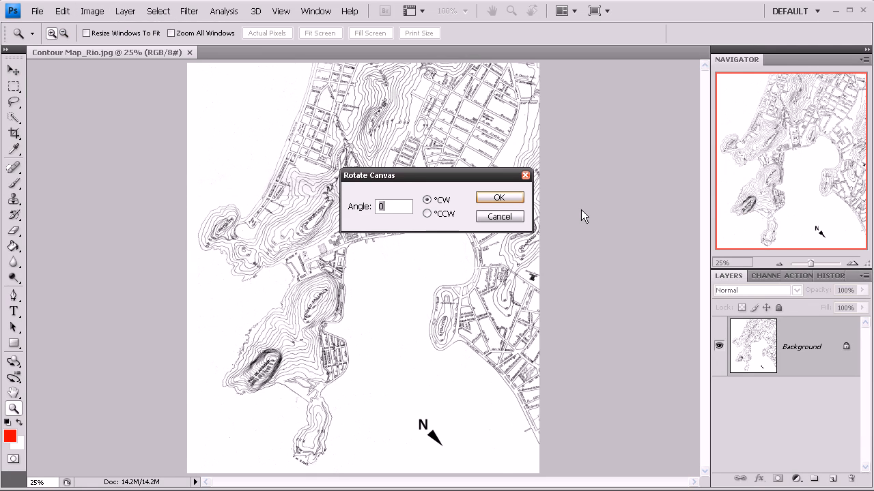
pyautogui.write('91')
pyautogui.press('BackSpace')
pyautogui.press('BackSpace')
pyautogui.write('19')
pyautogui.press('Return')
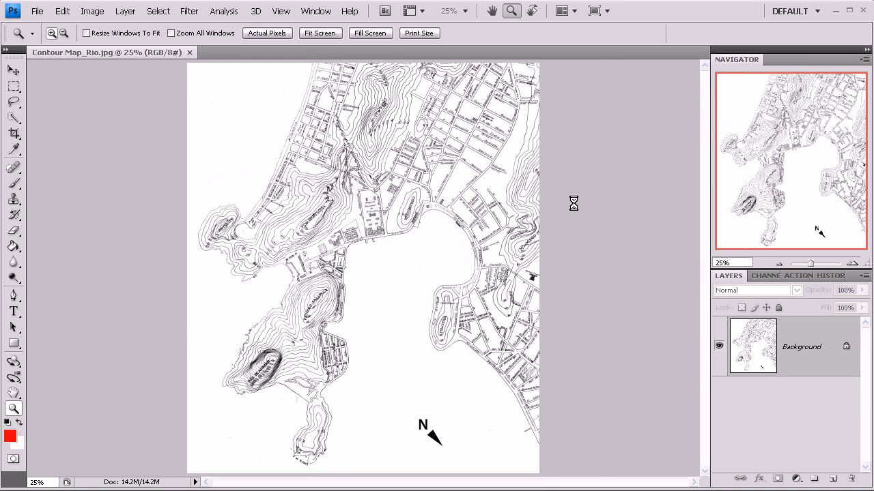
# Step: Check the rotated shoreline along Avenida Pasteur and convert the locked Background into a regular editable layer
pyautogui.moveTo(336, 199); pyautogui.dragTo(429, 283)
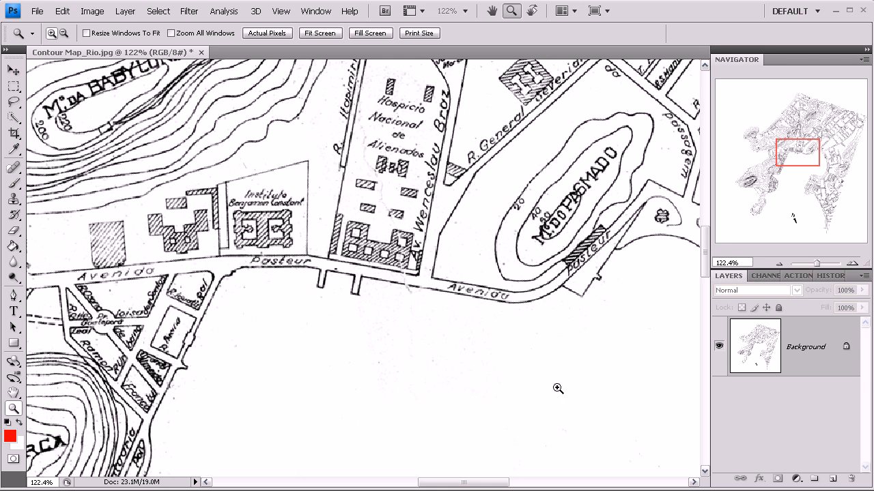
pyautogui.click(778, 262)
pyautogui.click(778, 262)
pyautogui.click(778, 262)
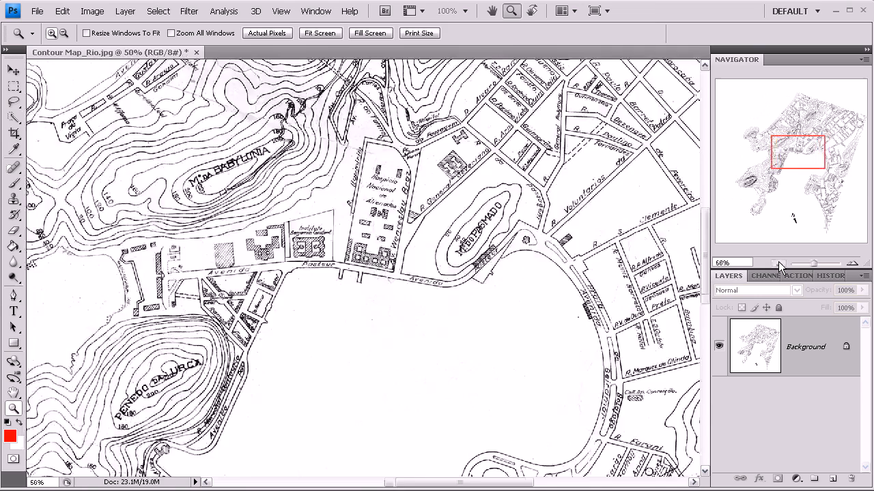
pyautogui.click(778, 262)
pyautogui.press('v')
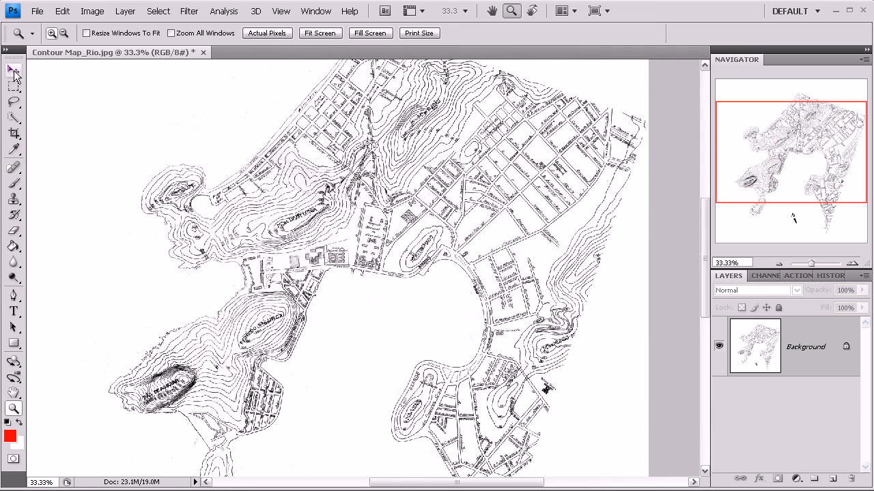
pyautogui.doubleClick(831, 348)
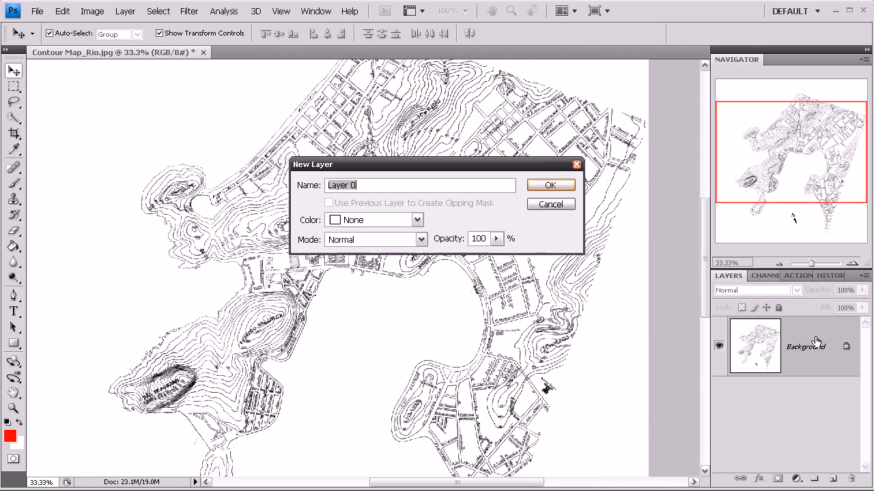
pyautogui.click(553, 185)
# Step: Float the contour map document in its own window and resize that window to fill most of the workspace
pyautogui.click(778, 262)
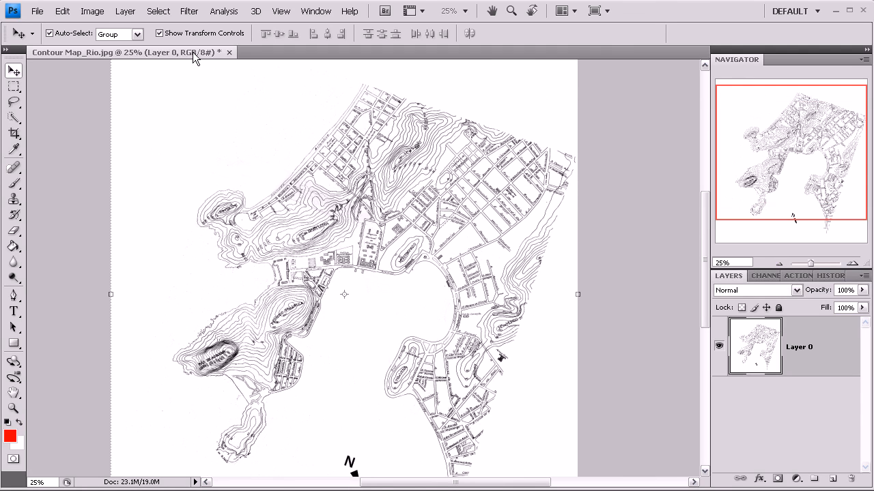
pyautogui.moveTo(195, 53); pyautogui.dragTo(209, 122)
pyautogui.moveTo(288, 390); pyautogui.dragTo(625, 470)
# Step: Rotate the contour map layer freehand by about -4.1° and apply the transform
pyautogui.click(777, 262)
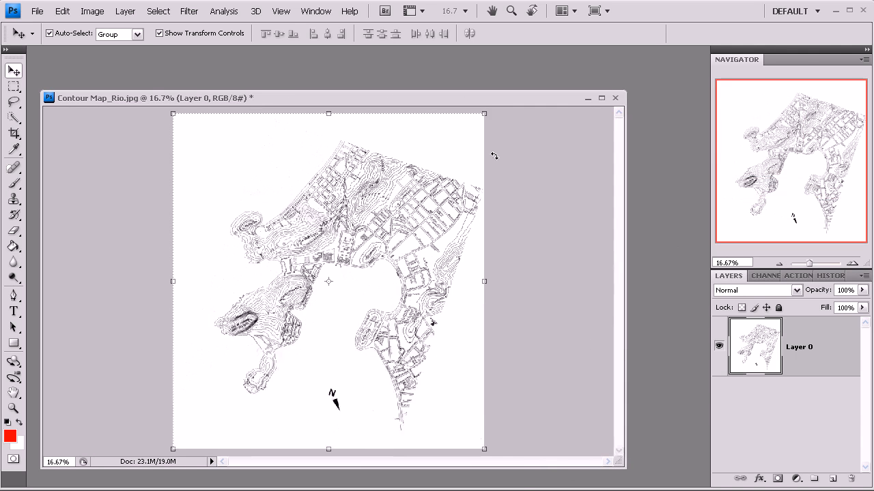
pyautogui.moveTo(491, 117); pyautogui.dragTo(480, 108)
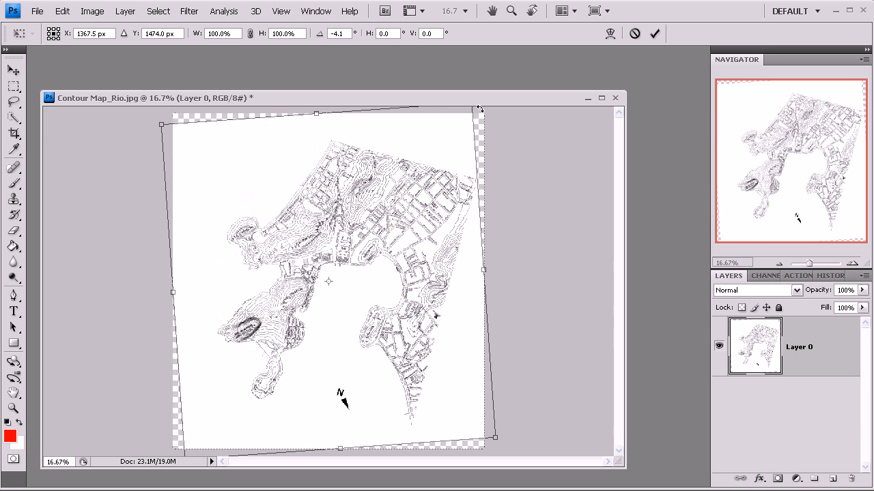
pyautogui.press('Return')
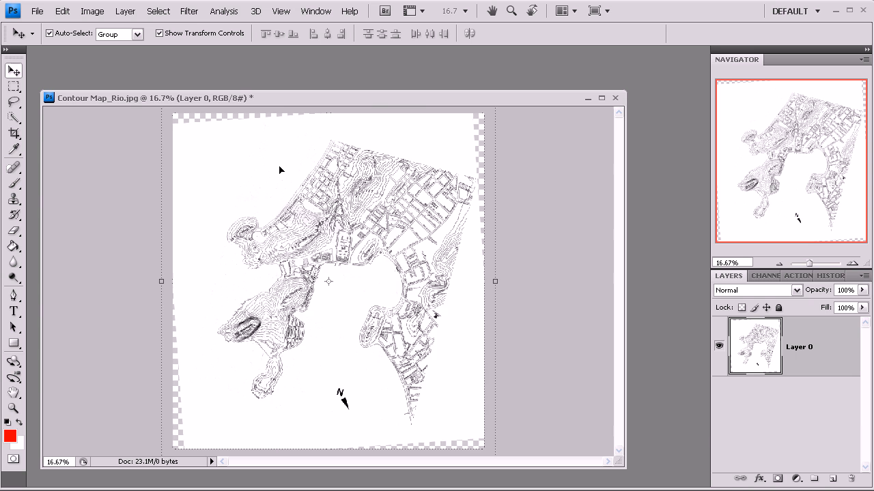
# Step: Show the rulers and place a horizontal guide along the Avenida Pasteur shoreline to check its tilt
pyautogui.hotkey('ctrl', 'r')
pyautogui.moveTo(288, 114); pyautogui.dragTo(329, 270)
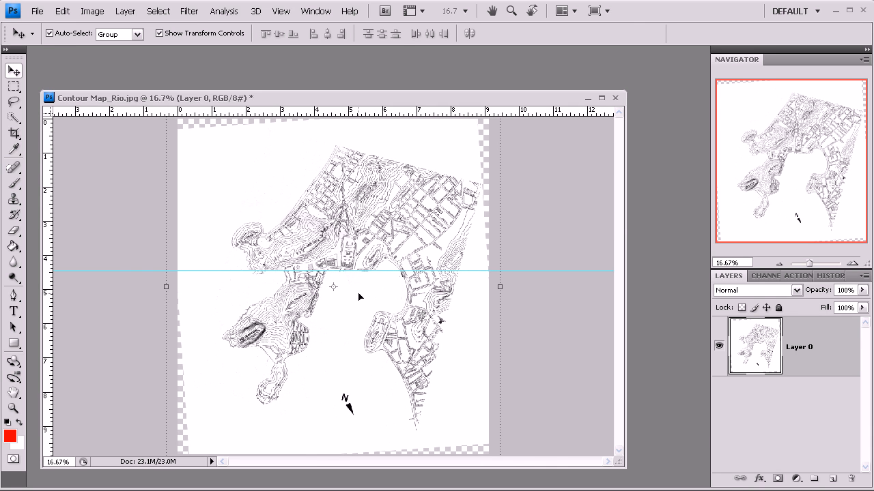
pyautogui.press('z')
pyautogui.moveTo(307, 223); pyautogui.dragTo(395, 322)
pyautogui.moveTo(284, 213); pyautogui.dragTo(372, 326)
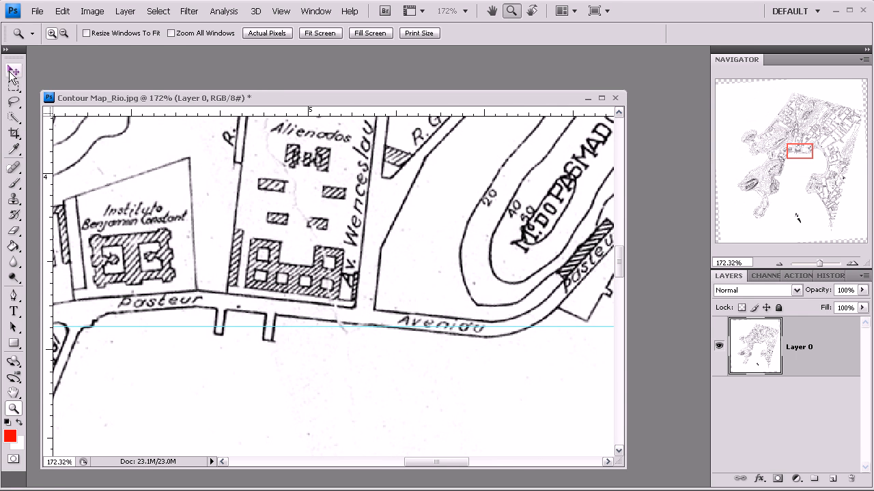
# Step: Rotate the contour map layer freehand by about -5.2° to level the Avenida Pasteur shoreline with the guide, and apply the transform
pyautogui.click(13, 69)
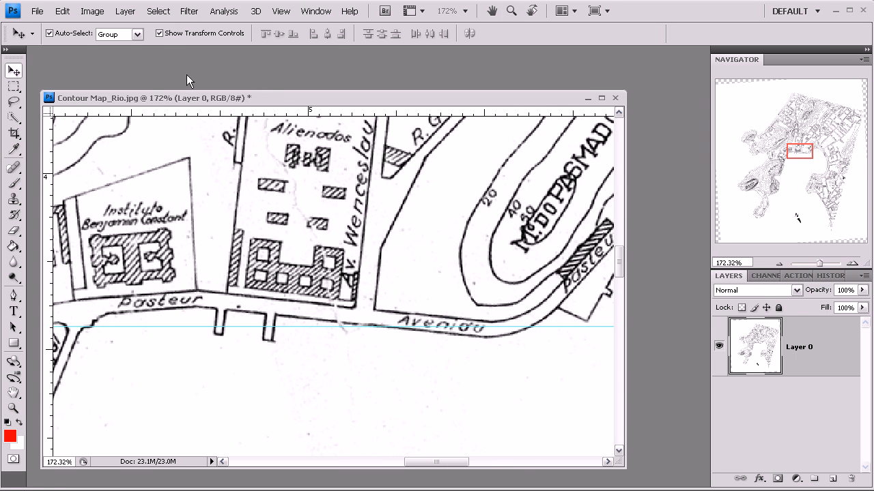
pyautogui.click(780, 264)
pyautogui.click(780, 264)
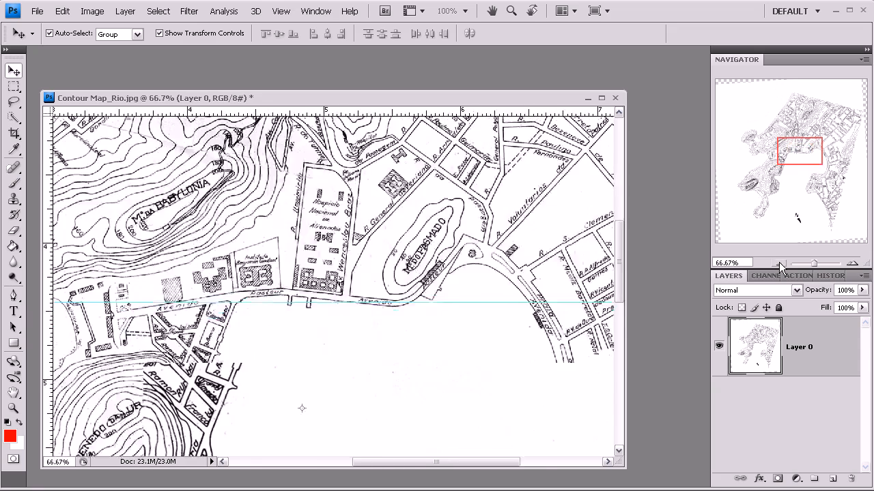
pyautogui.click(780, 265)
pyautogui.click(780, 264)
pyautogui.click(780, 264)
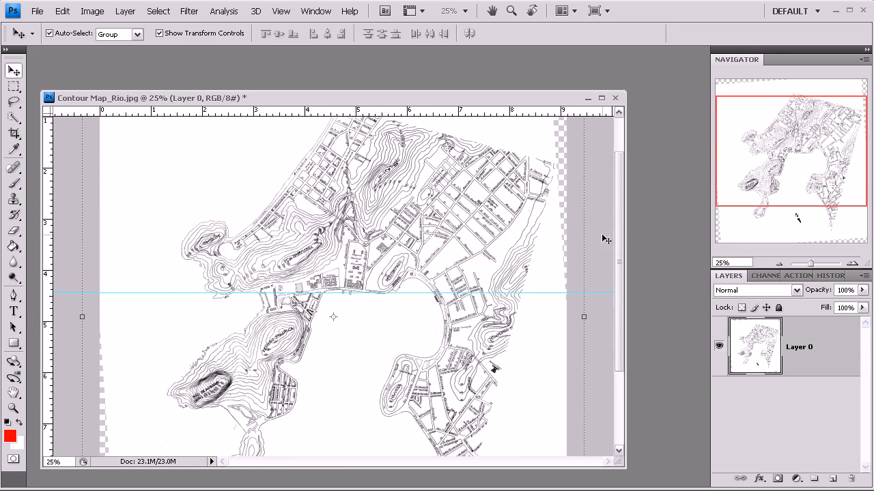
pyautogui.moveTo(595, 240); pyautogui.dragTo(583, 219)
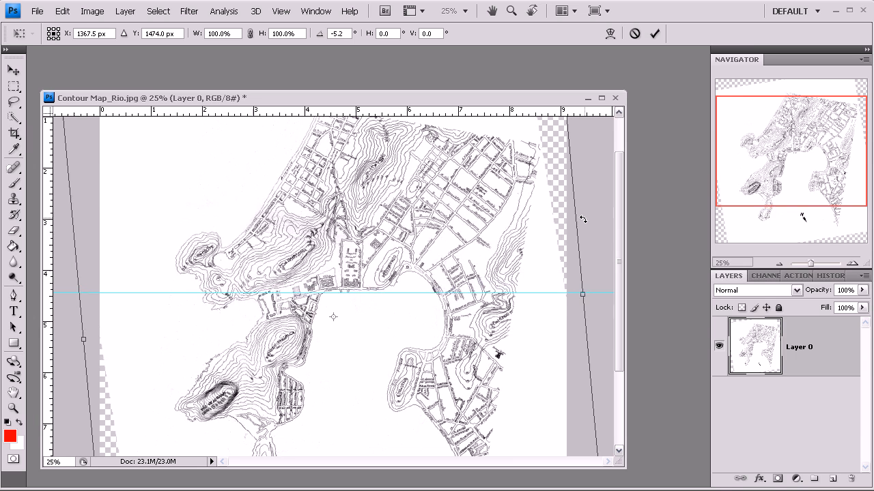
pyautogui.press('Return')
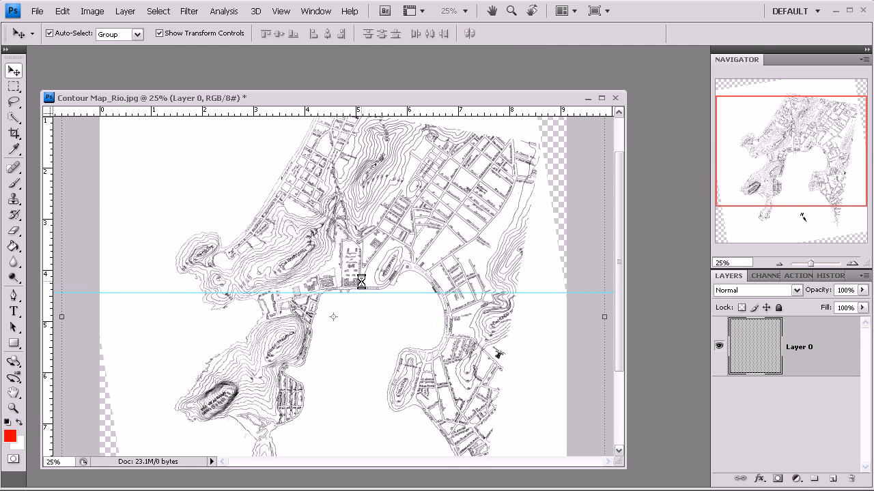
# Step: Examine how the Avenida Pasteur shoreline aligns with the horizontal guide, close up and in the full map
pyautogui.press('z')
pyautogui.moveTo(390, 318); pyautogui.dragTo(410, 326)
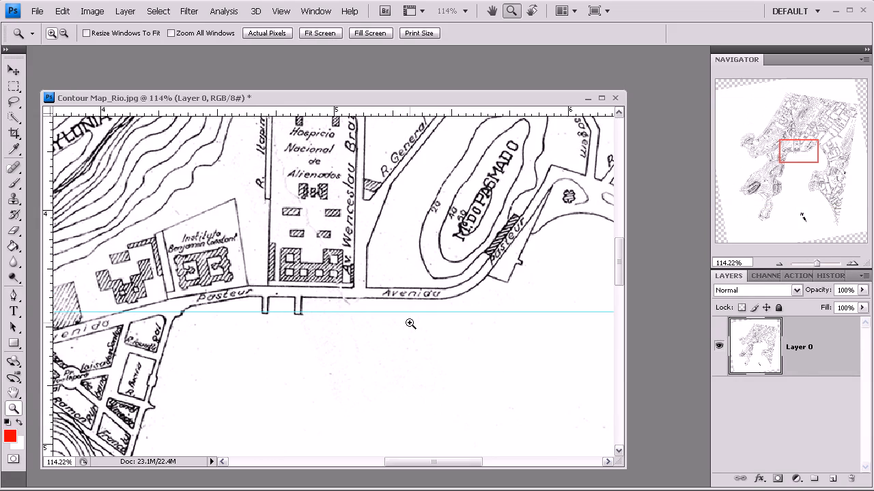
pyautogui.click(779, 264)
pyautogui.click(779, 263)
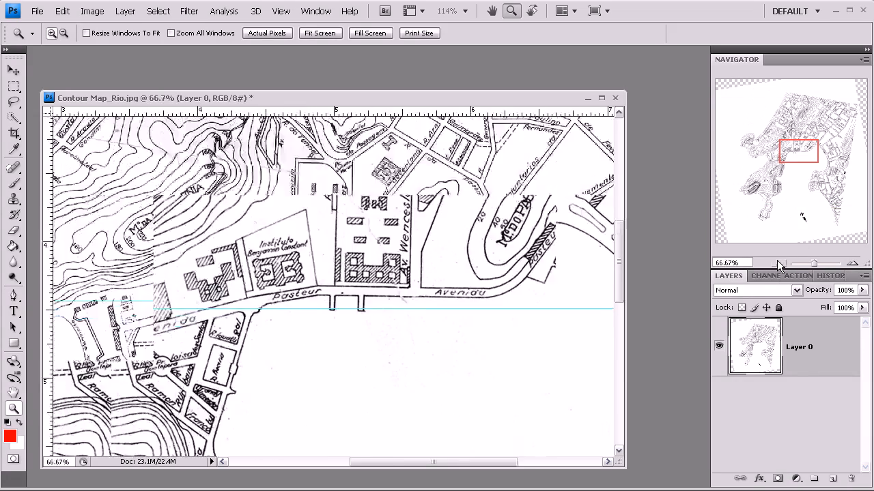
pyautogui.click(779, 263)
pyautogui.click(780, 264)
pyautogui.click(779, 264)
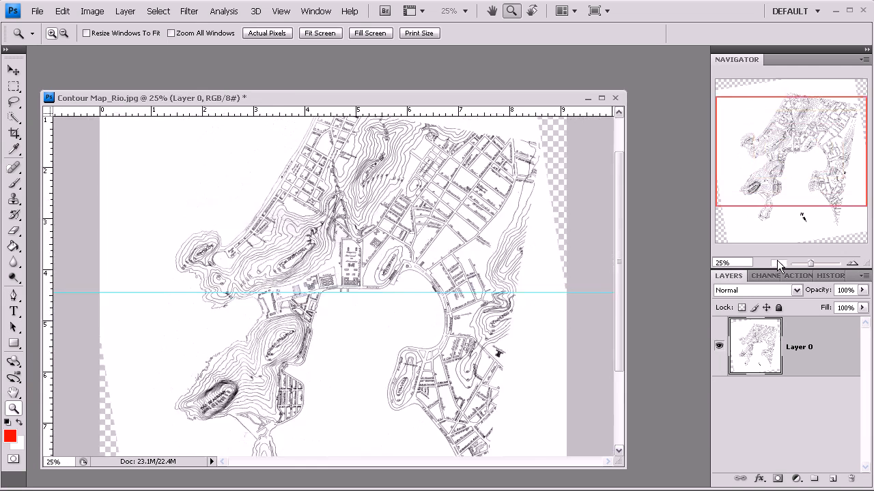
pyautogui.click(779, 263)
# Step: Crop the map to a square of about 7.6 inches around the bay, trimming off the transparent margins
pyautogui.click(9, 71)
pyautogui.click(13, 86)
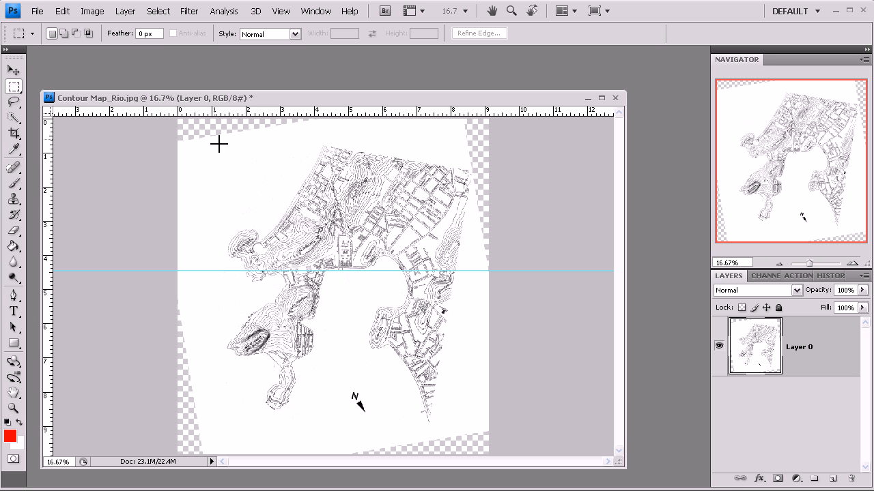
pyautogui.click(14, 133)
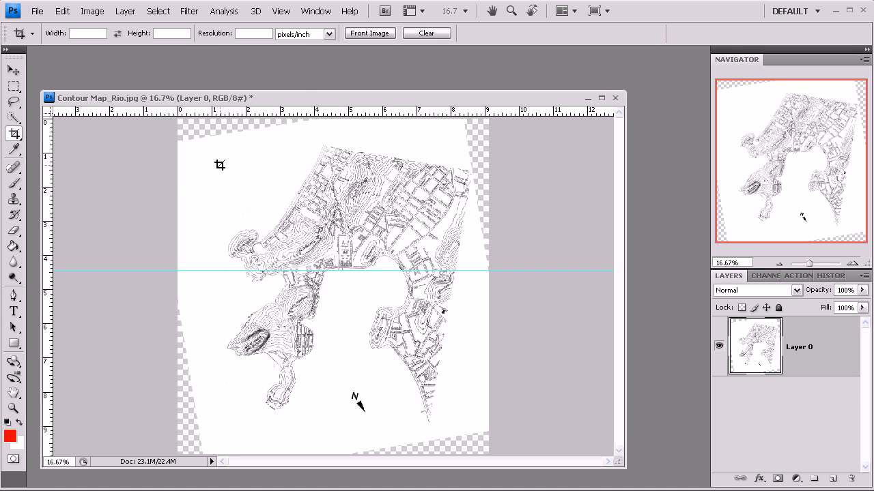
pyautogui.moveTo(208, 156); pyautogui.dragTo(479, 472)
pyautogui.moveTo(480, 430)
pyautogui.mouseDown()
pyautogui.moveTo(462, 413)
pyautogui.moveTo(474, 424)
pyautogui.mouseUp()
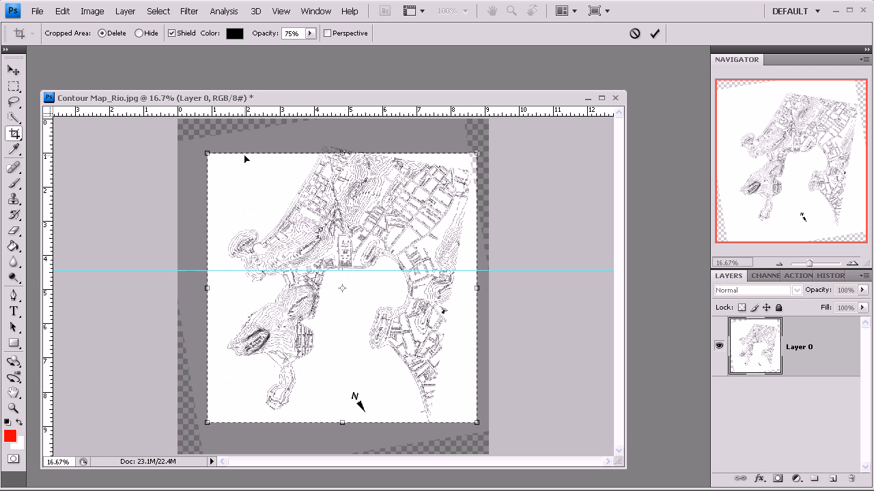
pyautogui.moveTo(206, 153); pyautogui.dragTo(216, 162)
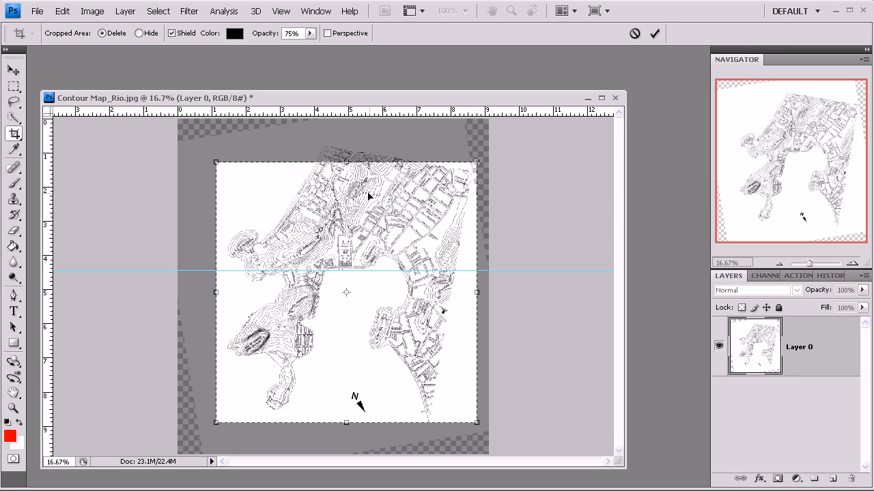
pyautogui.press('Return')
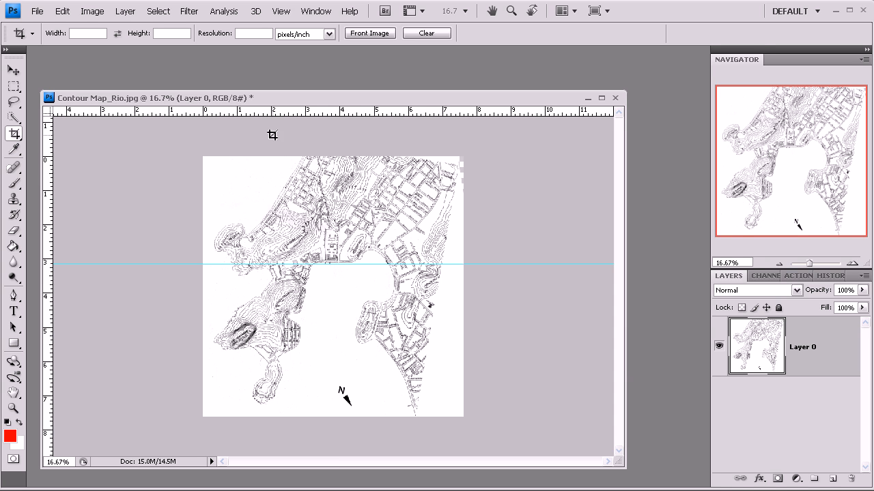
# Step: Resize the cropped map to a width of 8000 pixels at a resolution of 72 pixels/inch with proportions constrained
pyautogui.moveTo(293, 98); pyautogui.dragTo(305, 68)
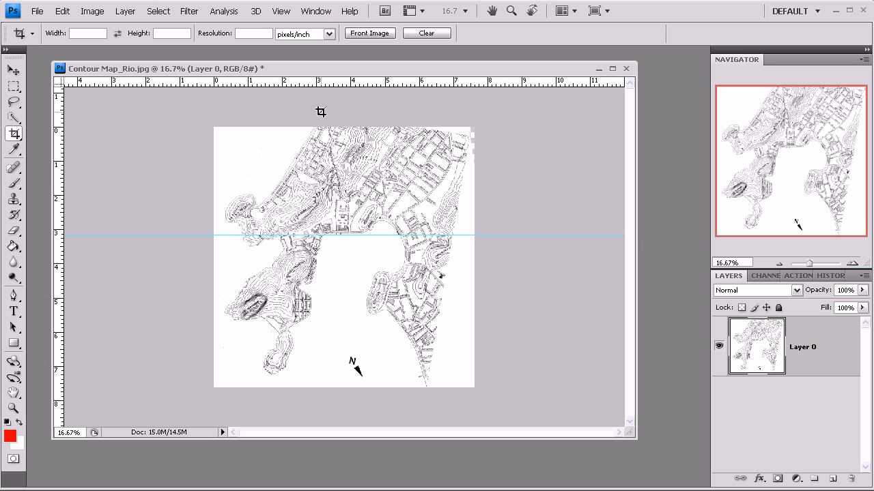
pyautogui.click(92, 11)
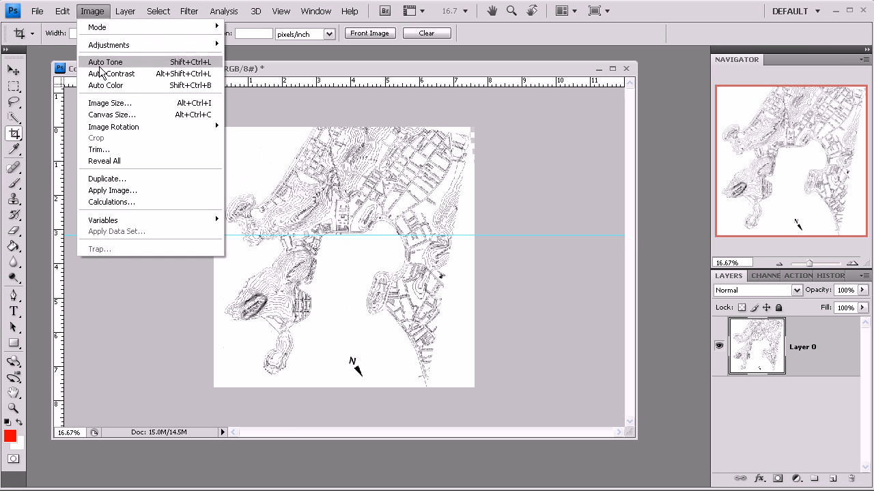
pyautogui.click(111, 103)
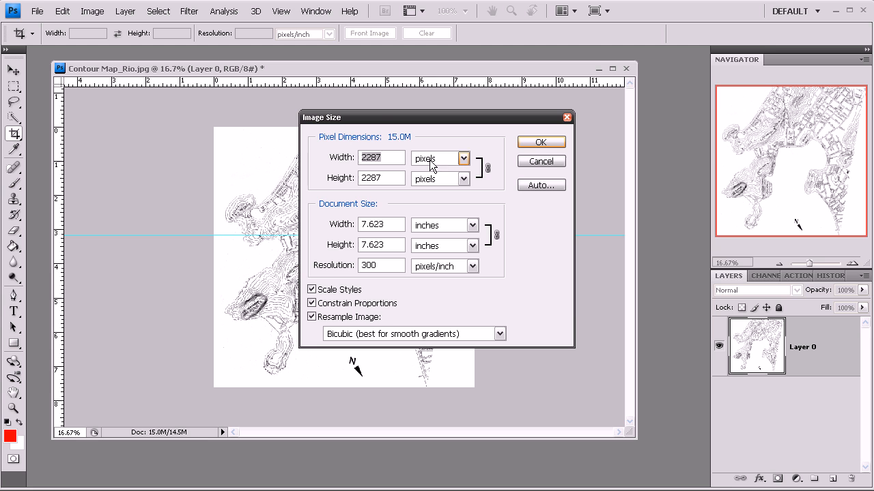
pyautogui.moveTo(387, 268); pyautogui.dragTo(345, 281)
pyautogui.write('72')
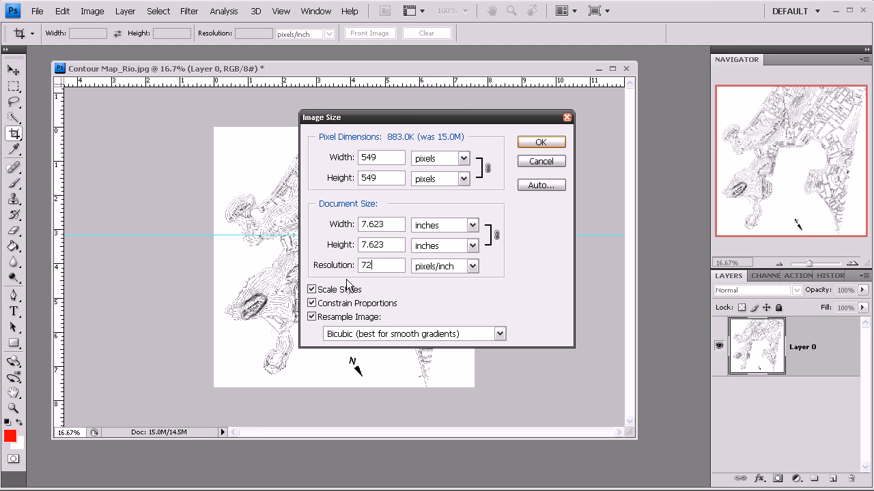
pyautogui.doubleClick(393, 157)
pyautogui.write('8000')
pyautogui.click(540, 142)
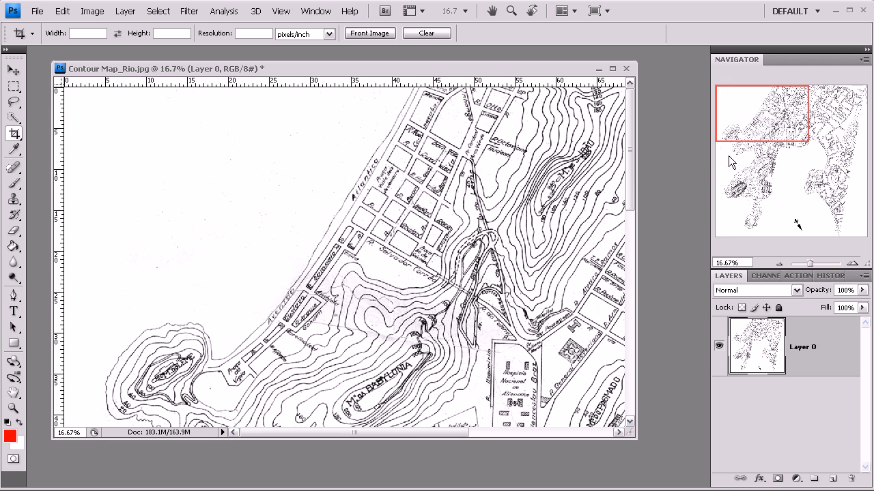
# Step: Remove the horizontal guide from the enlarged contour map and deselect the layer
pyautogui.click(776, 263)
pyautogui.click(775, 263)
pyautogui.click(776, 264)
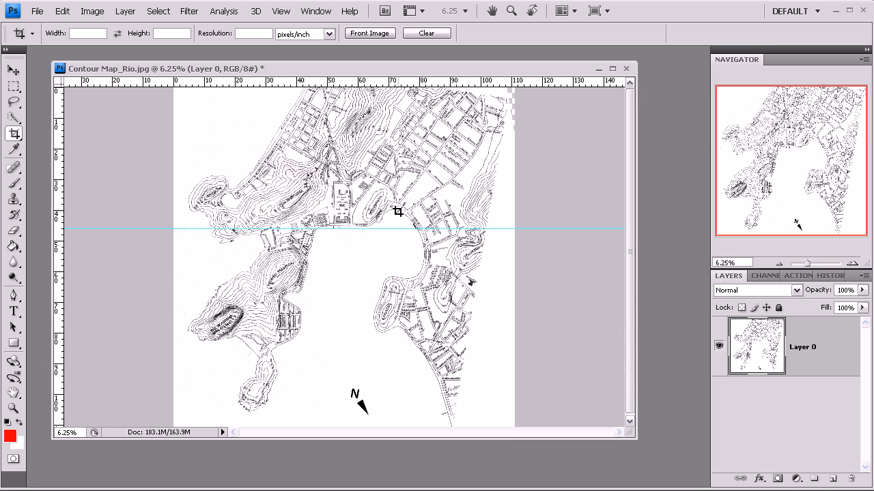
pyautogui.press('z')
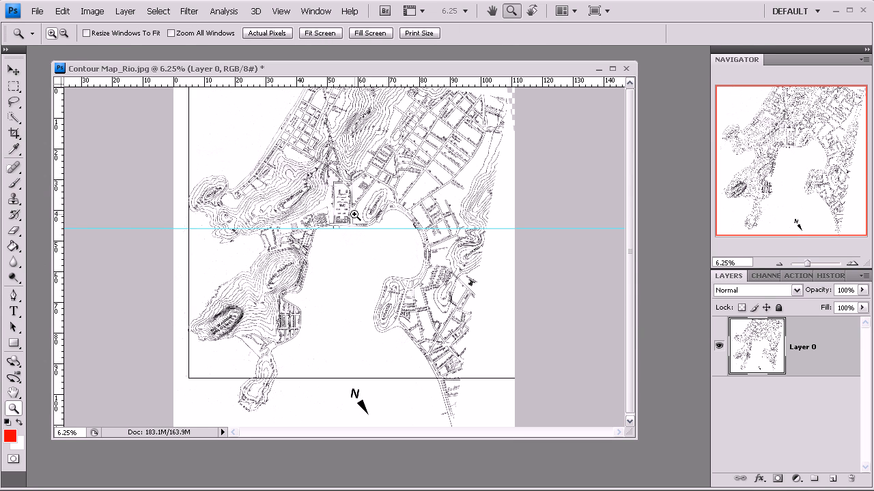
pyautogui.click(355, 215)
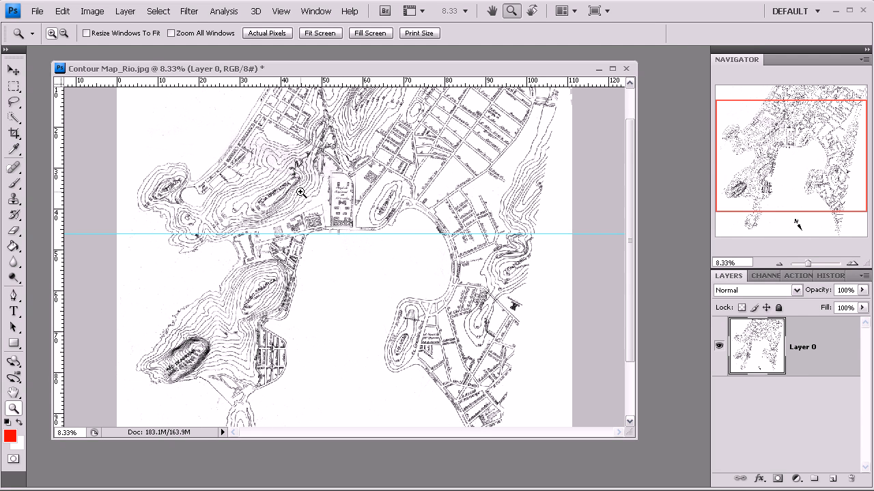
pyautogui.click(784, 265)
pyautogui.click(784, 264)
pyautogui.click(12, 70)
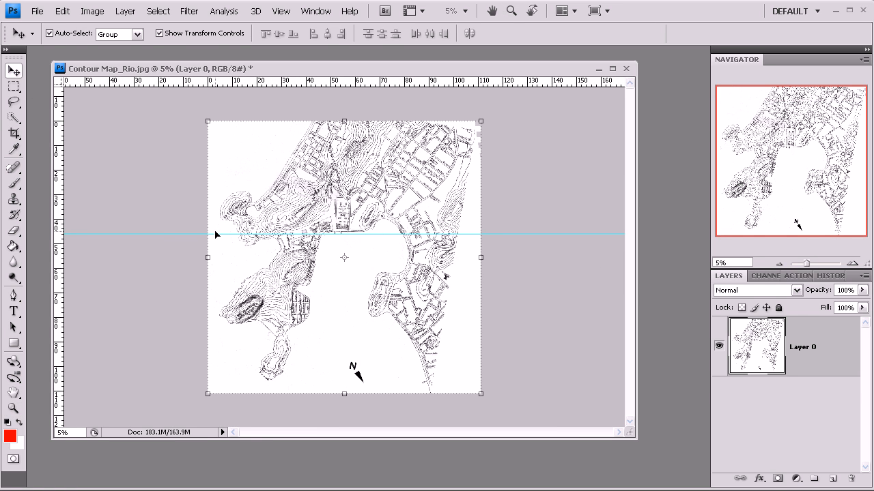
pyautogui.moveTo(215, 234); pyautogui.dragTo(216, 30)
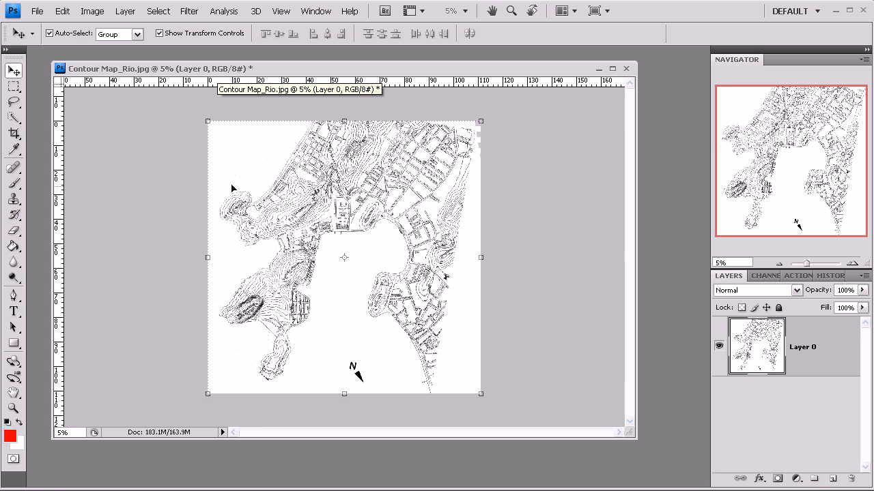
pyautogui.click(225, 91)
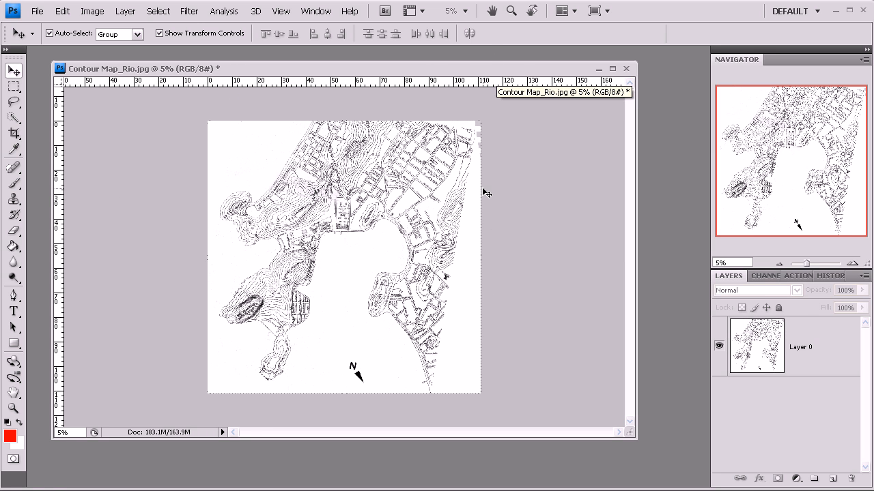
# Step: Check the image size without changing it and switch the ruler units from inches to pixels
pyautogui.hotkey('ctrl', 'alt', 'i')
pyautogui.click(542, 163)
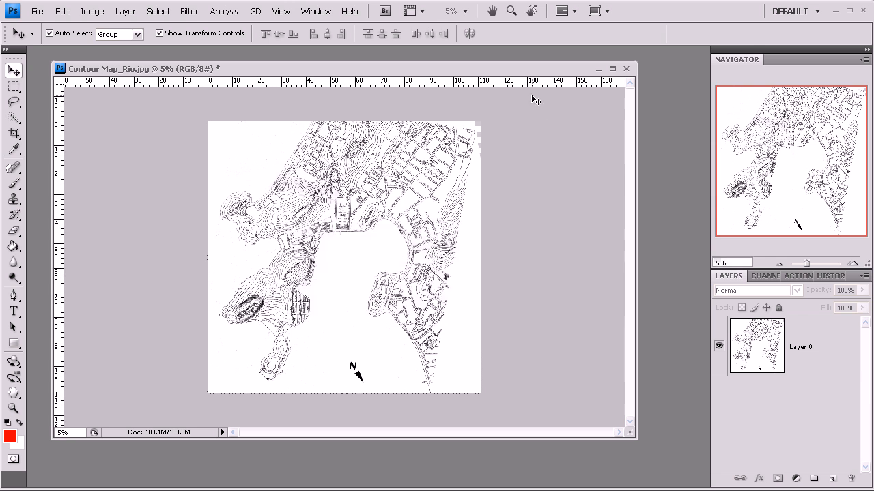
pyautogui.rightClick(523, 83)
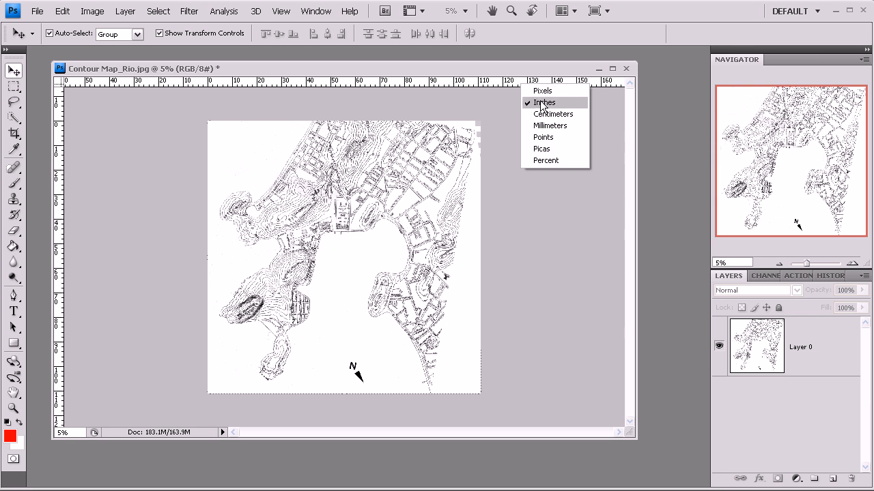
pyautogui.click(542, 90)
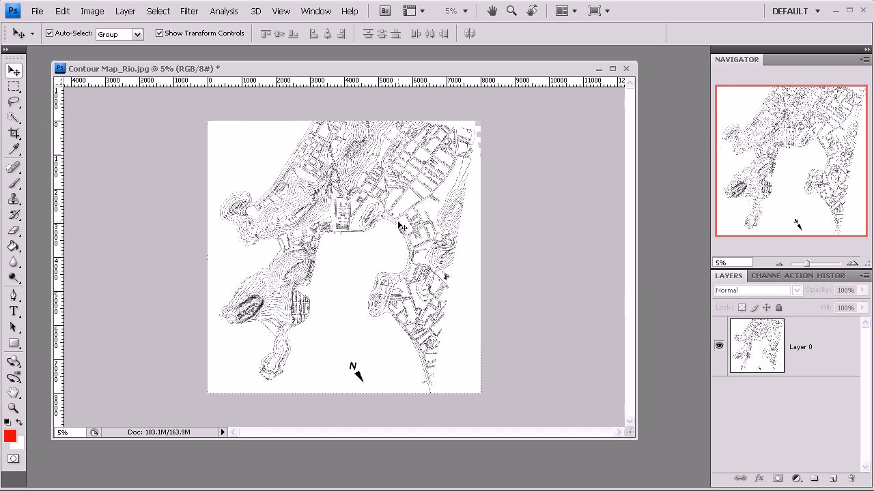
pyautogui.rightClick(817, 356)
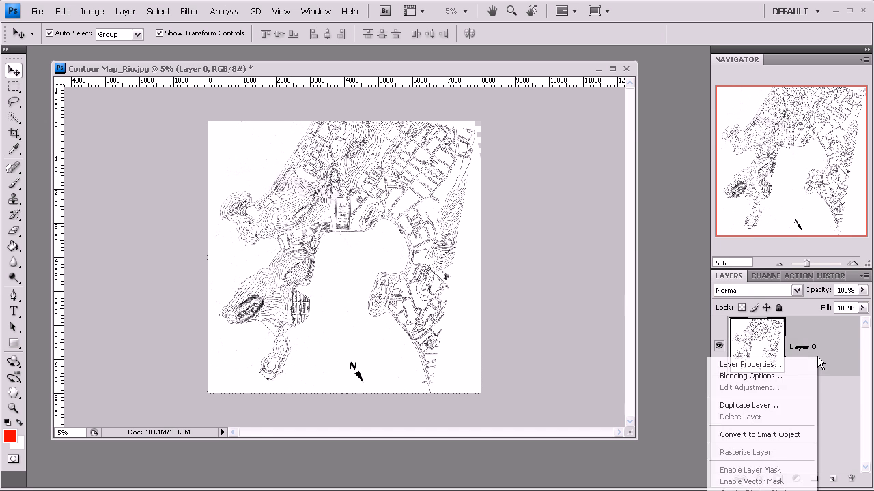
pyautogui.click(412, 91)
# Step: Add a new vertical guide at position 2000 px
pyautogui.click(280, 11)
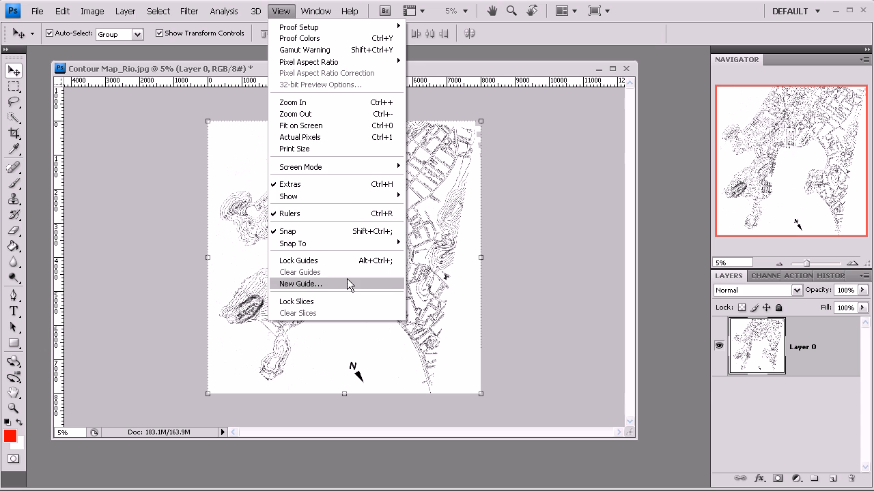
pyautogui.click(348, 282)
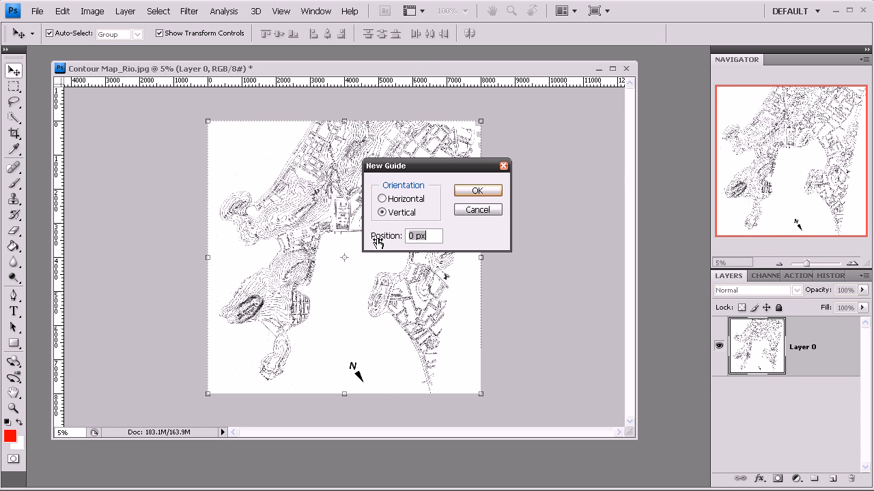
pyautogui.write('2000')
pyautogui.click(475, 192)
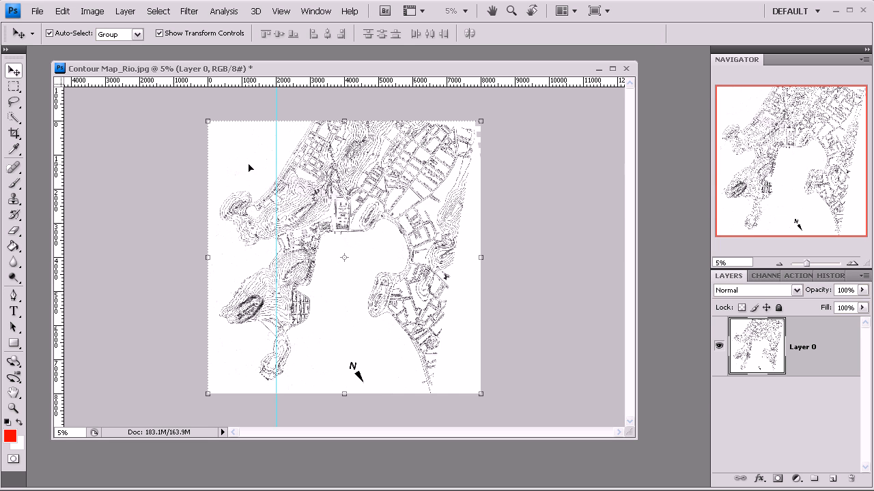
# Step: Add two more vertical guides at positions 4000 px and 6000 px
pyautogui.click(280, 11)
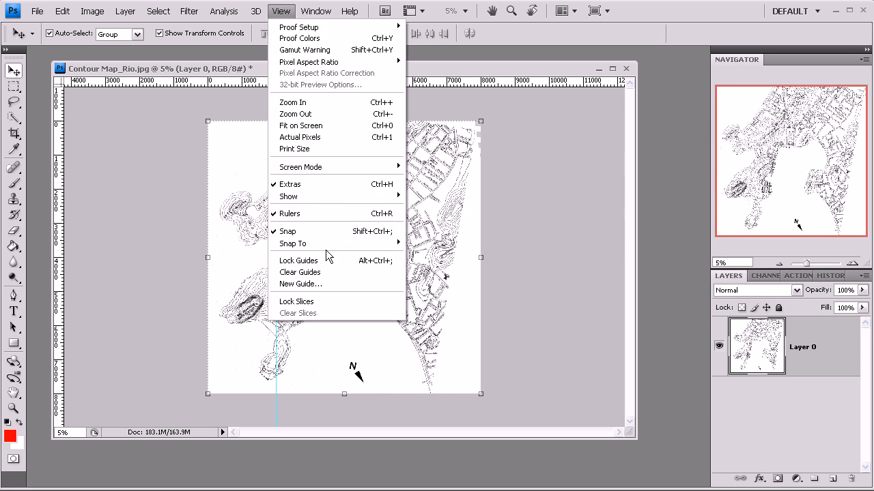
pyautogui.click(329, 284)
pyautogui.write('4000')
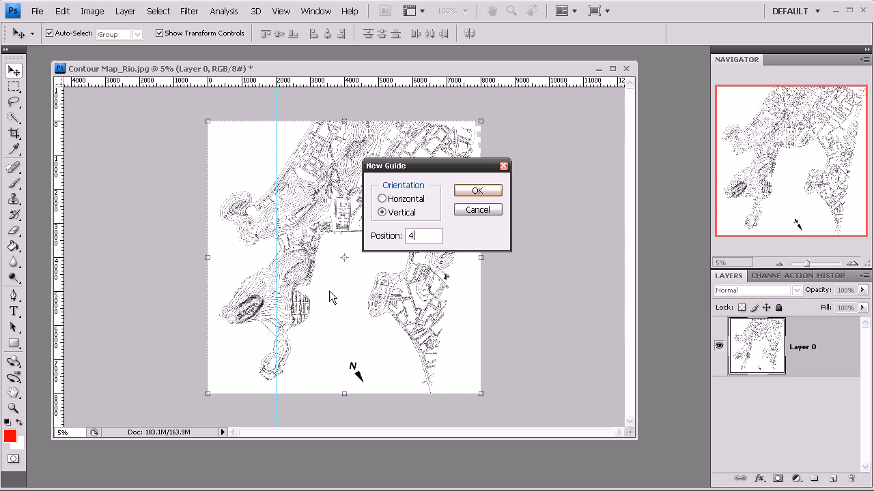
pyautogui.click(486, 190)
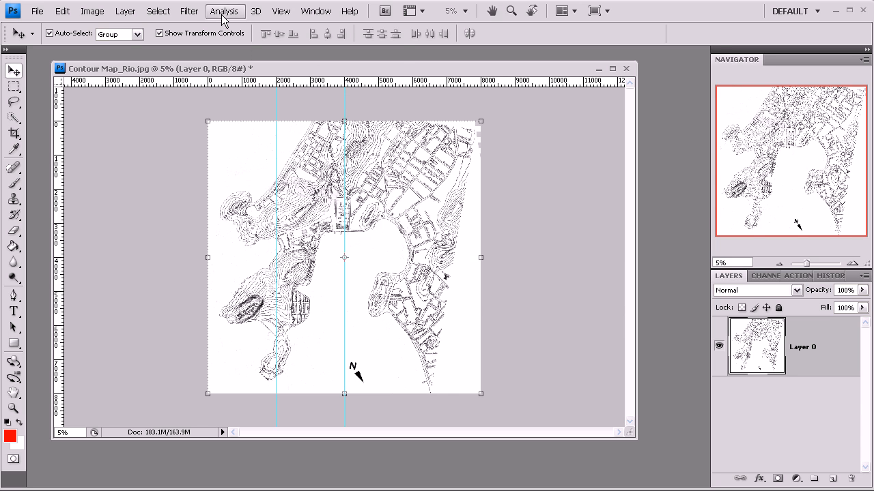
pyautogui.click(281, 11)
pyautogui.click(319, 284)
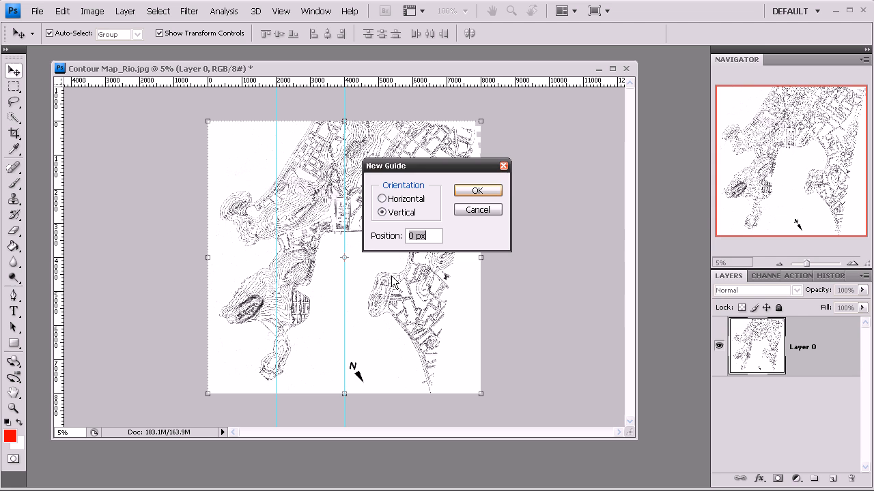
pyautogui.write('6000')
pyautogui.click(466, 191)
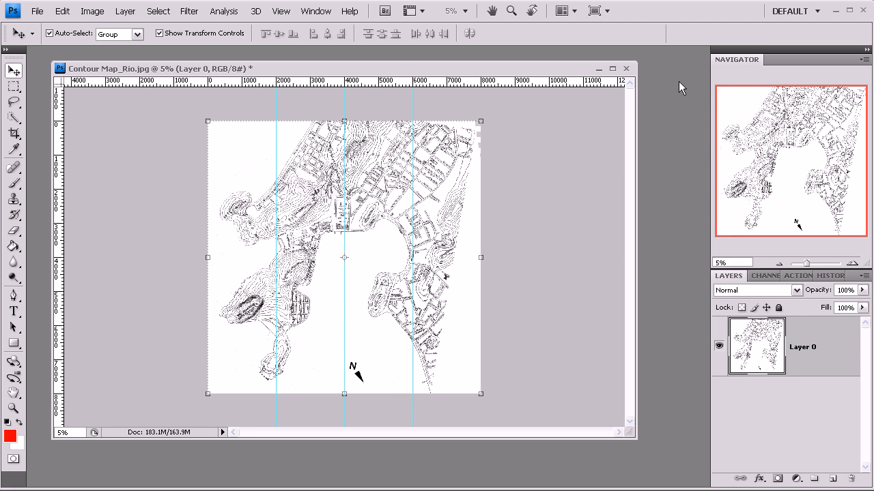
# Step: Add a new horizontal guide at position 2000 px
pyautogui.click(280, 11)
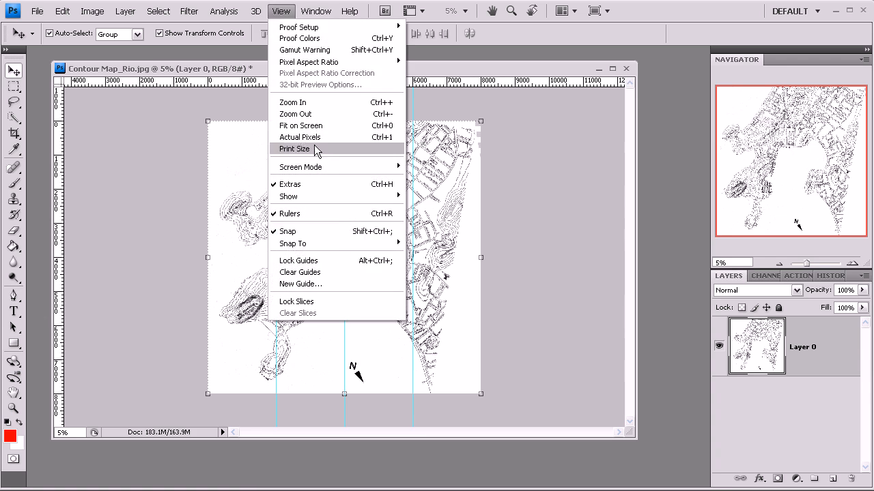
pyautogui.click(337, 282)
pyautogui.click(396, 199)
pyautogui.write('2000')
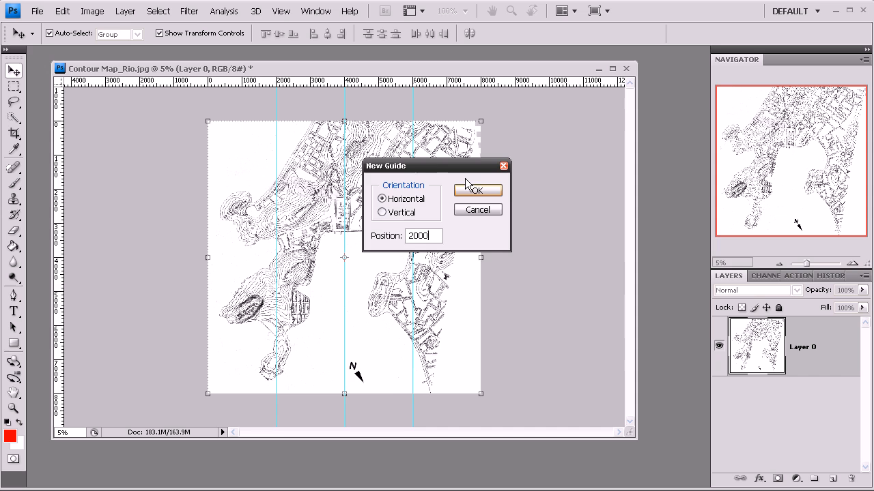
pyautogui.click(470, 192)
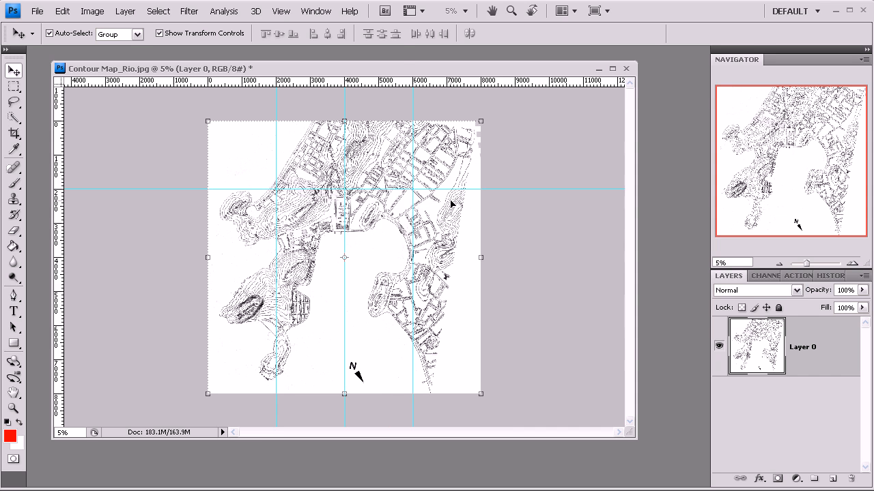
# Step: Add a new horizontal guide at position 4000 px
pyautogui.click(281, 10)
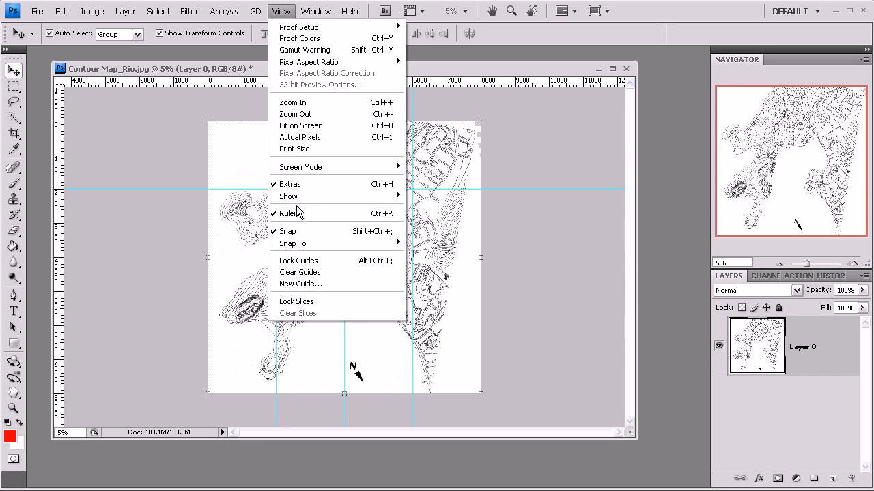
pyautogui.click(307, 284)
pyautogui.click(392, 200)
pyautogui.moveTo(426, 240); pyautogui.dragTo(408, 250)
pyautogui.write('4000')
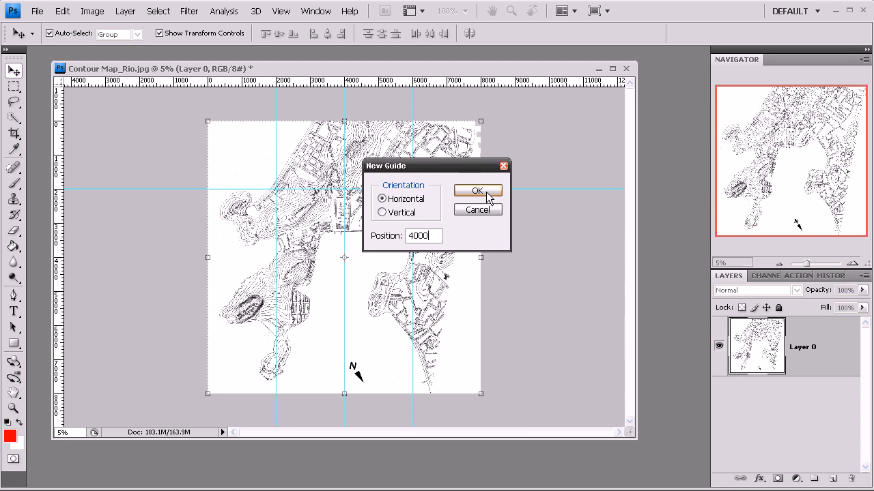
pyautogui.click(479, 194)
# Step: Add a new horizontal guide at position 6000 px
pyautogui.click(280, 10)
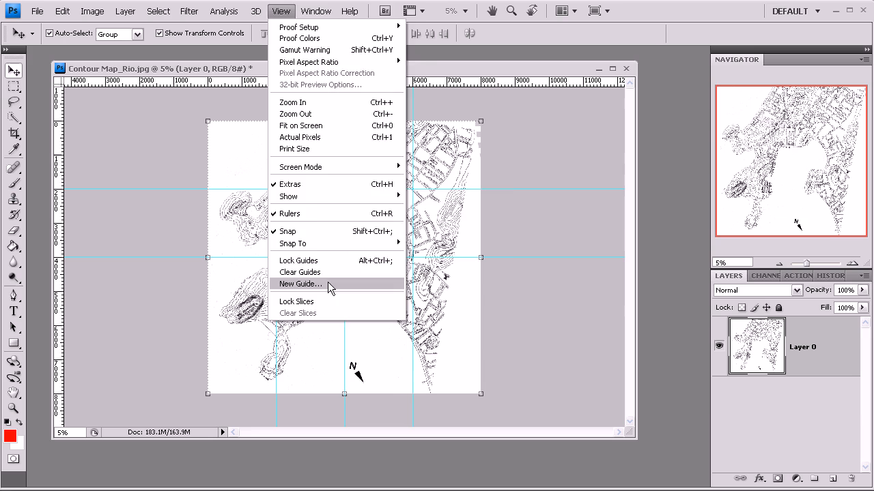
pyautogui.click(332, 285)
pyautogui.click(404, 202)
pyautogui.moveTo(434, 238); pyautogui.dragTo(375, 241)
pyautogui.write('6000')
pyautogui.click(474, 191)
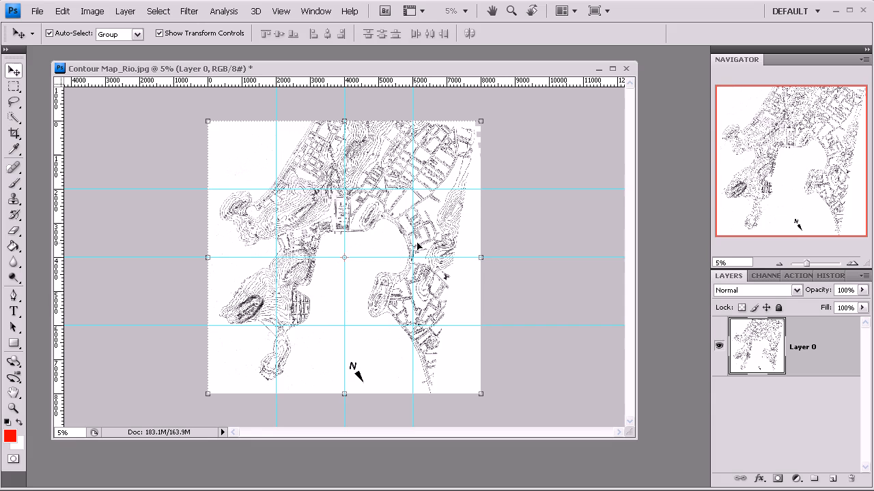
# Step: Move the contour map layer horizontally to the right by about 650 px within the canvas
pyautogui.press('z')
pyautogui.click(350, 239)
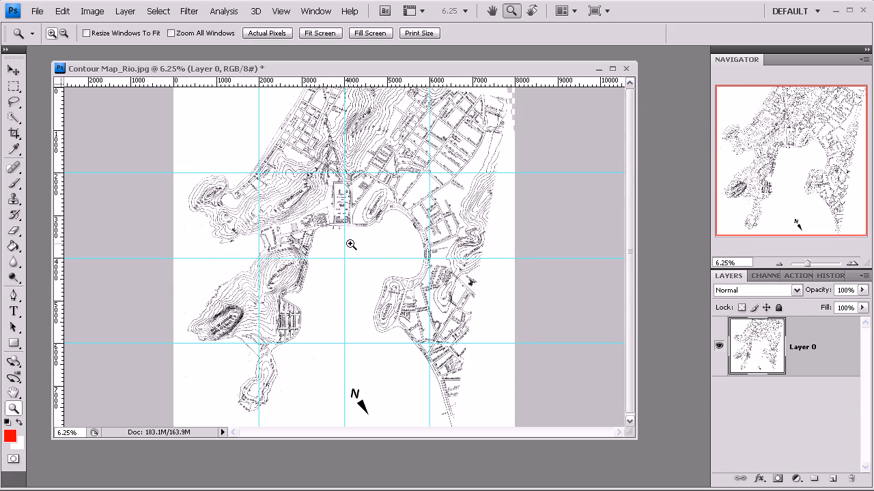
pyautogui.click(779, 263)
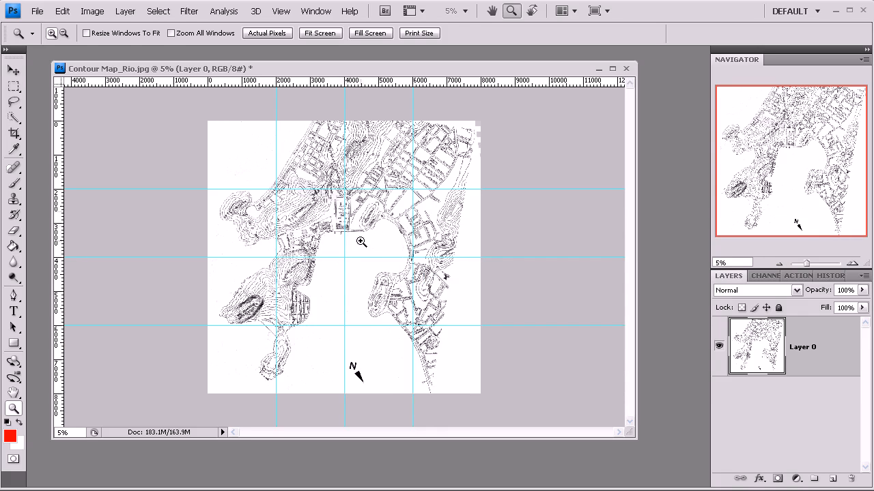
pyautogui.click(13, 70)
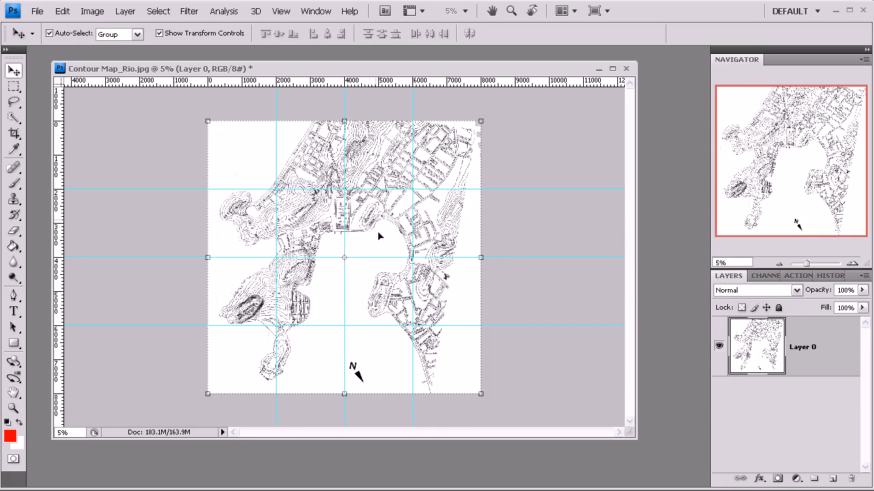
pyautogui.moveTo(360, 231); pyautogui.dragTo(374, 232)
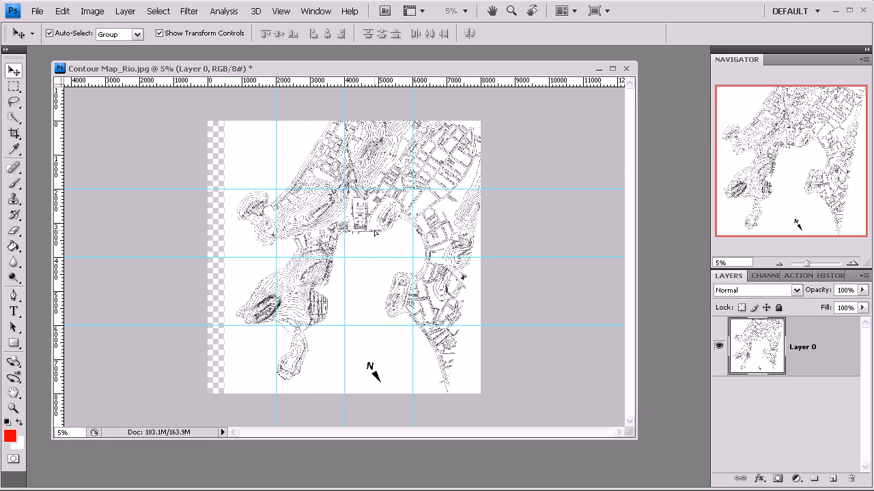
pyautogui.moveTo(374, 232); pyautogui.dragTo(379, 233)
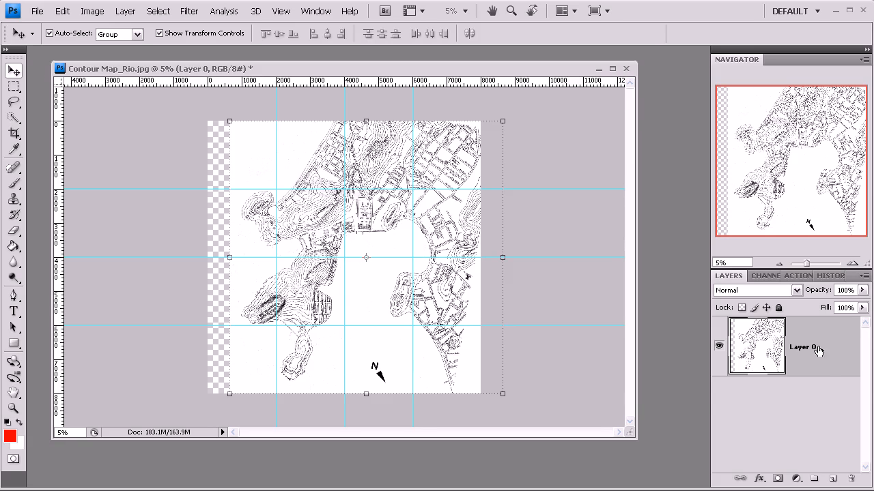
# Step: Flatten the contour map image and crop it to the canvas bounds to discard everything outside
pyautogui.rightClick(818, 368)
pyautogui.click(739, 358)
pyautogui.click(14, 133)
pyautogui.moveTo(198, 117); pyautogui.dragTo(495, 419)
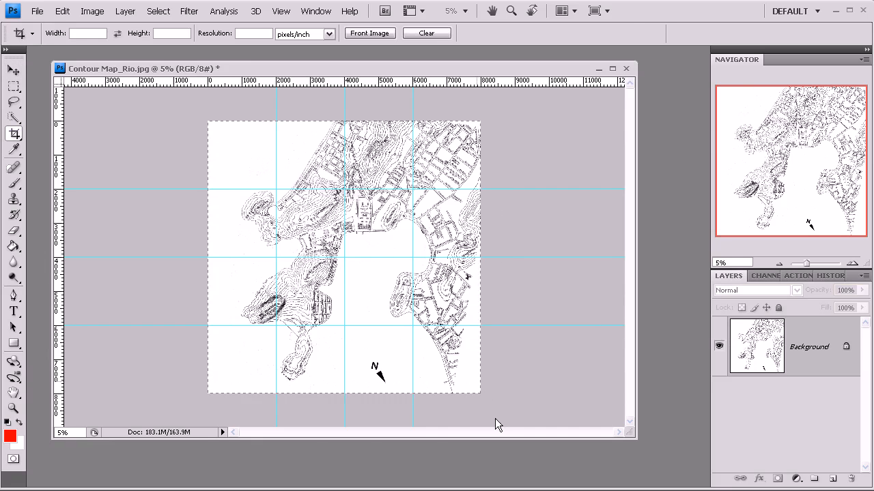
pyautogui.doubleClick(451, 359)
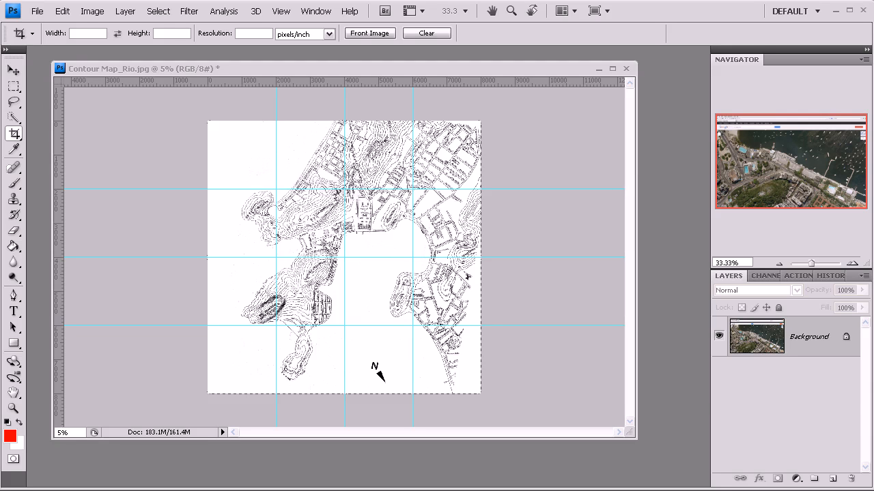
# Step: Bring Google Screenshot.jpg into view and crop it to the aerial photo, cutting away the browser interface and map controls
pyautogui.moveTo(873, 158); pyautogui.dragTo(302, 26)
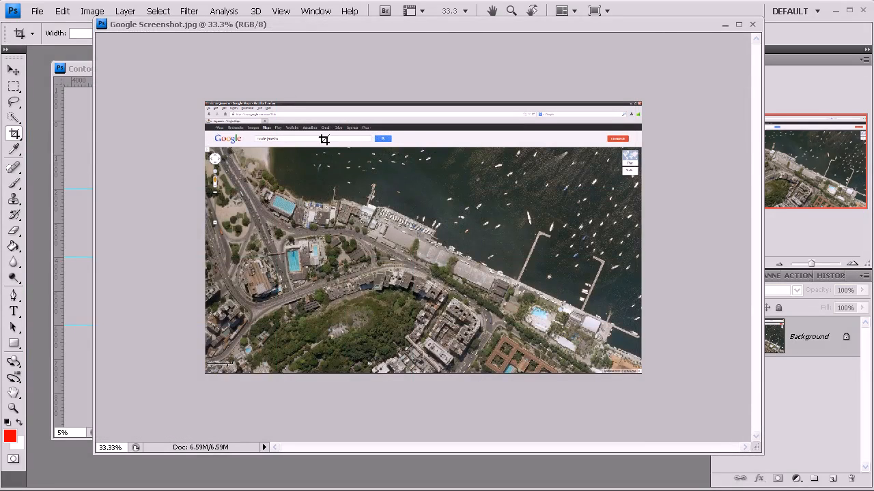
pyautogui.press('z')
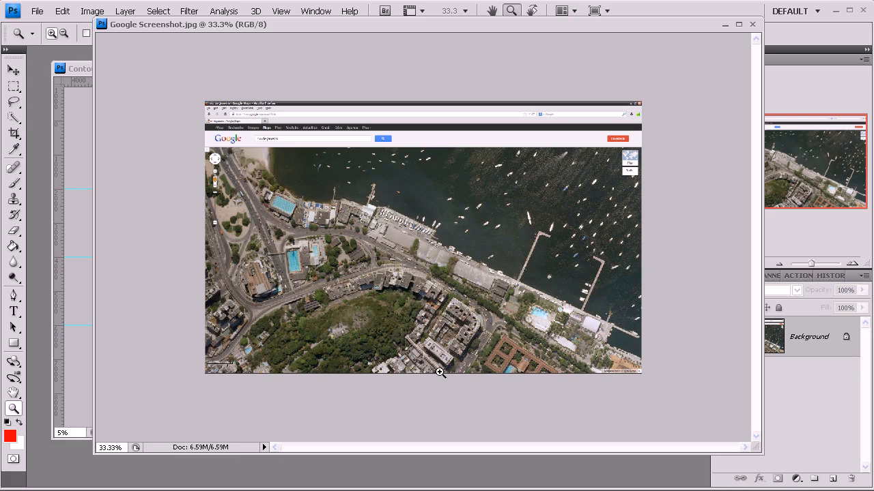
pyautogui.click(13, 134)
pyautogui.moveTo(226, 152); pyautogui.dragTo(606, 349)
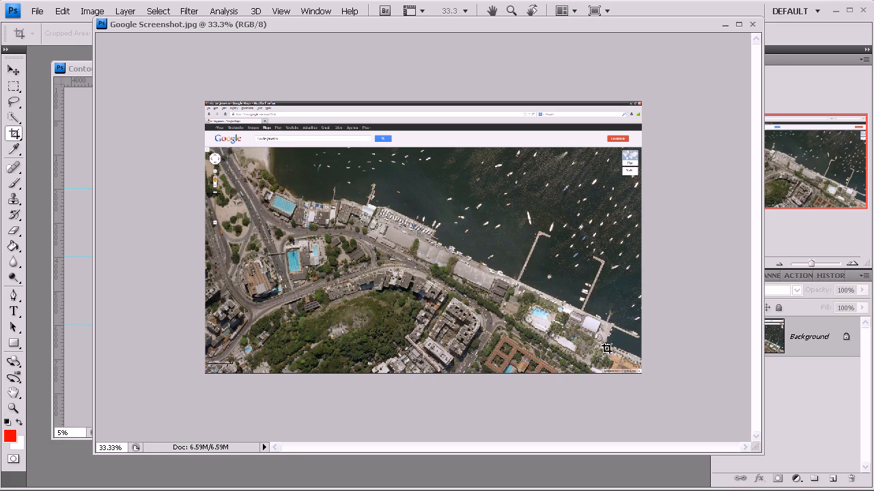
pyautogui.press('Return')
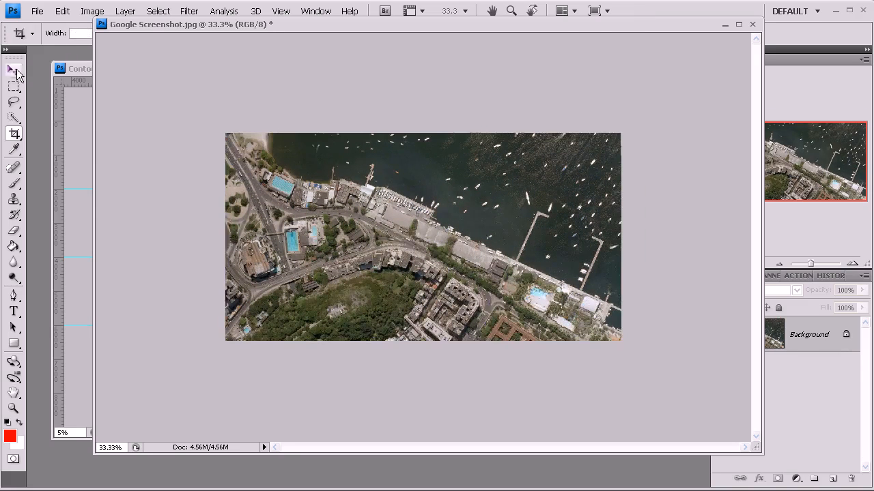
# Step: Copy the cropped aerial photo into Contour Map_Rio.jpg as a new layer and close Google Screenshot.jpg without saving
pyautogui.click(14, 71)
pyautogui.moveTo(132, 25); pyautogui.dragTo(378, 71)
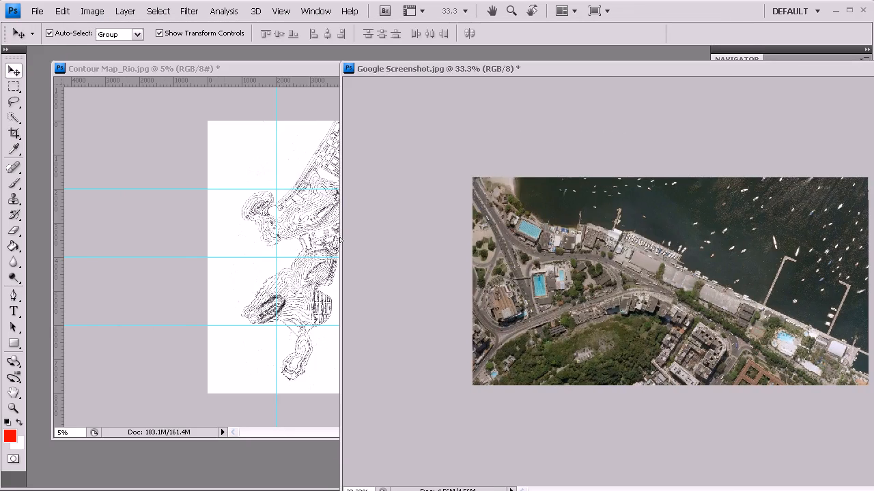
pyautogui.moveTo(340, 238); pyautogui.dragTo(321, 242)
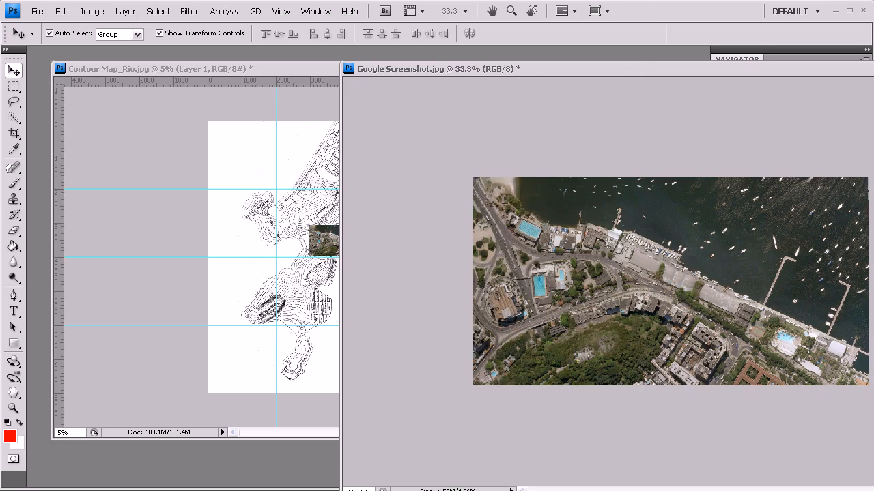
pyautogui.hotkey('ctrl', 'w')
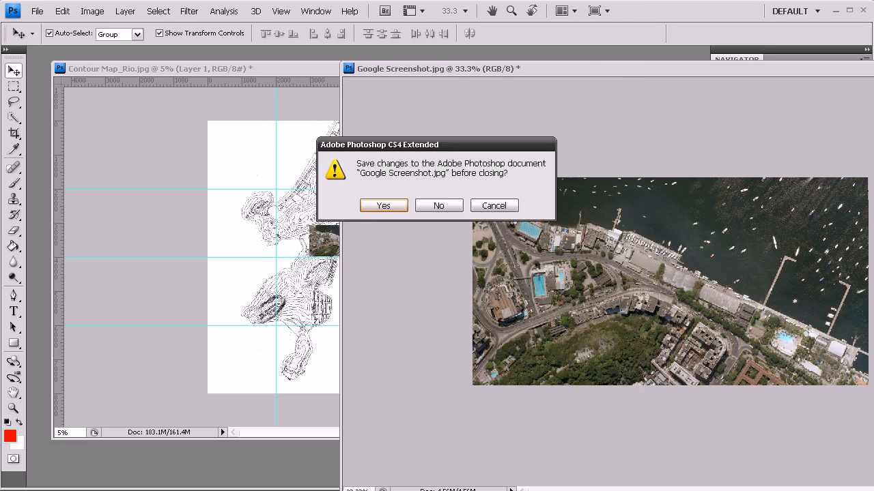
pyautogui.click(439, 205)
# Step: Examine the aerial photo's size and position against the surrounding contour map at closer and wider zoom levels
pyautogui.hotkey('ctrl', '+')
pyautogui.press('z')
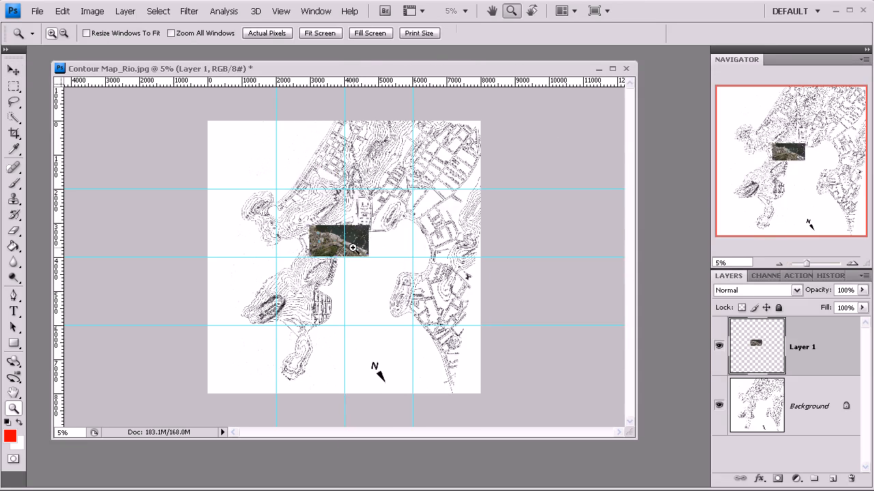
pyautogui.click(353, 248)
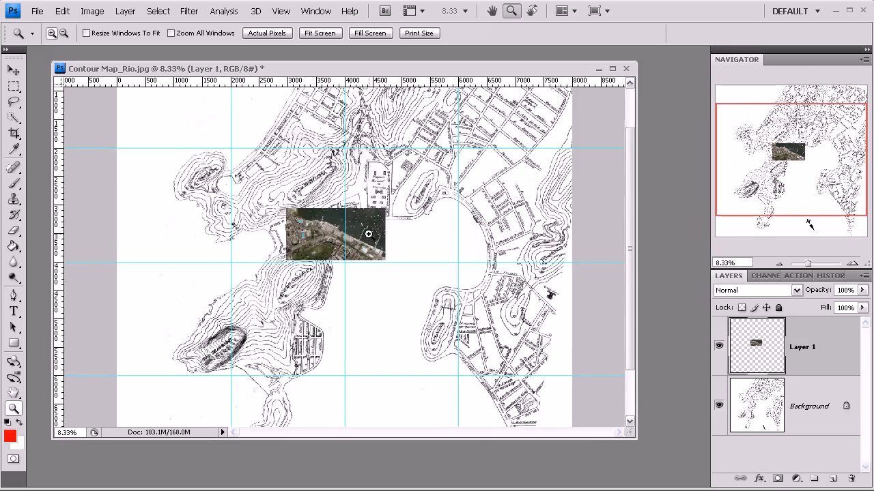
pyautogui.click(369, 234)
pyautogui.press('v')
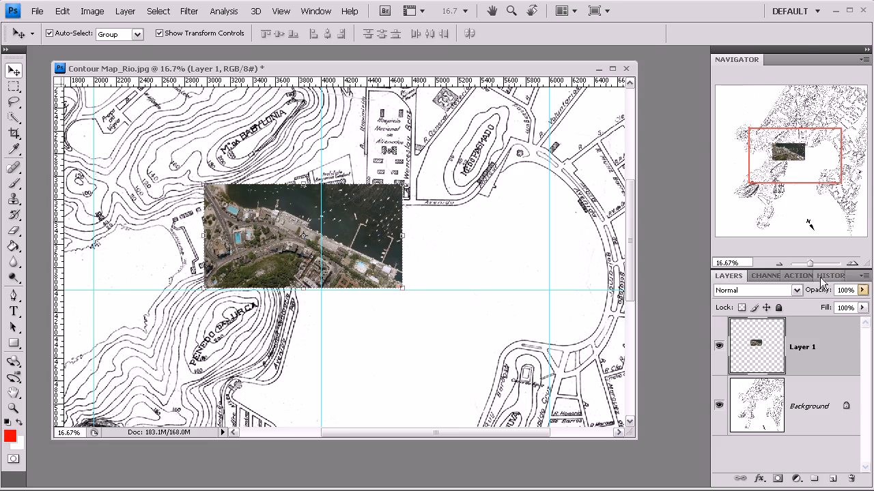
pyautogui.click(780, 264)
pyautogui.click(780, 264)
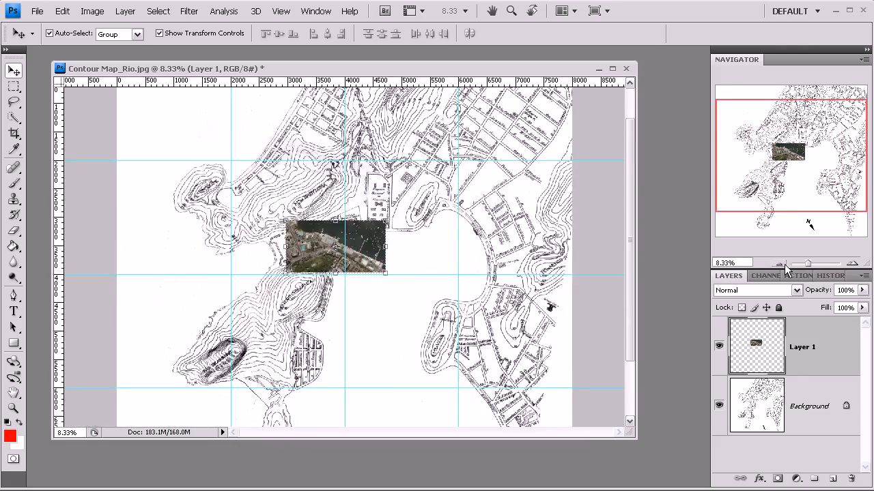